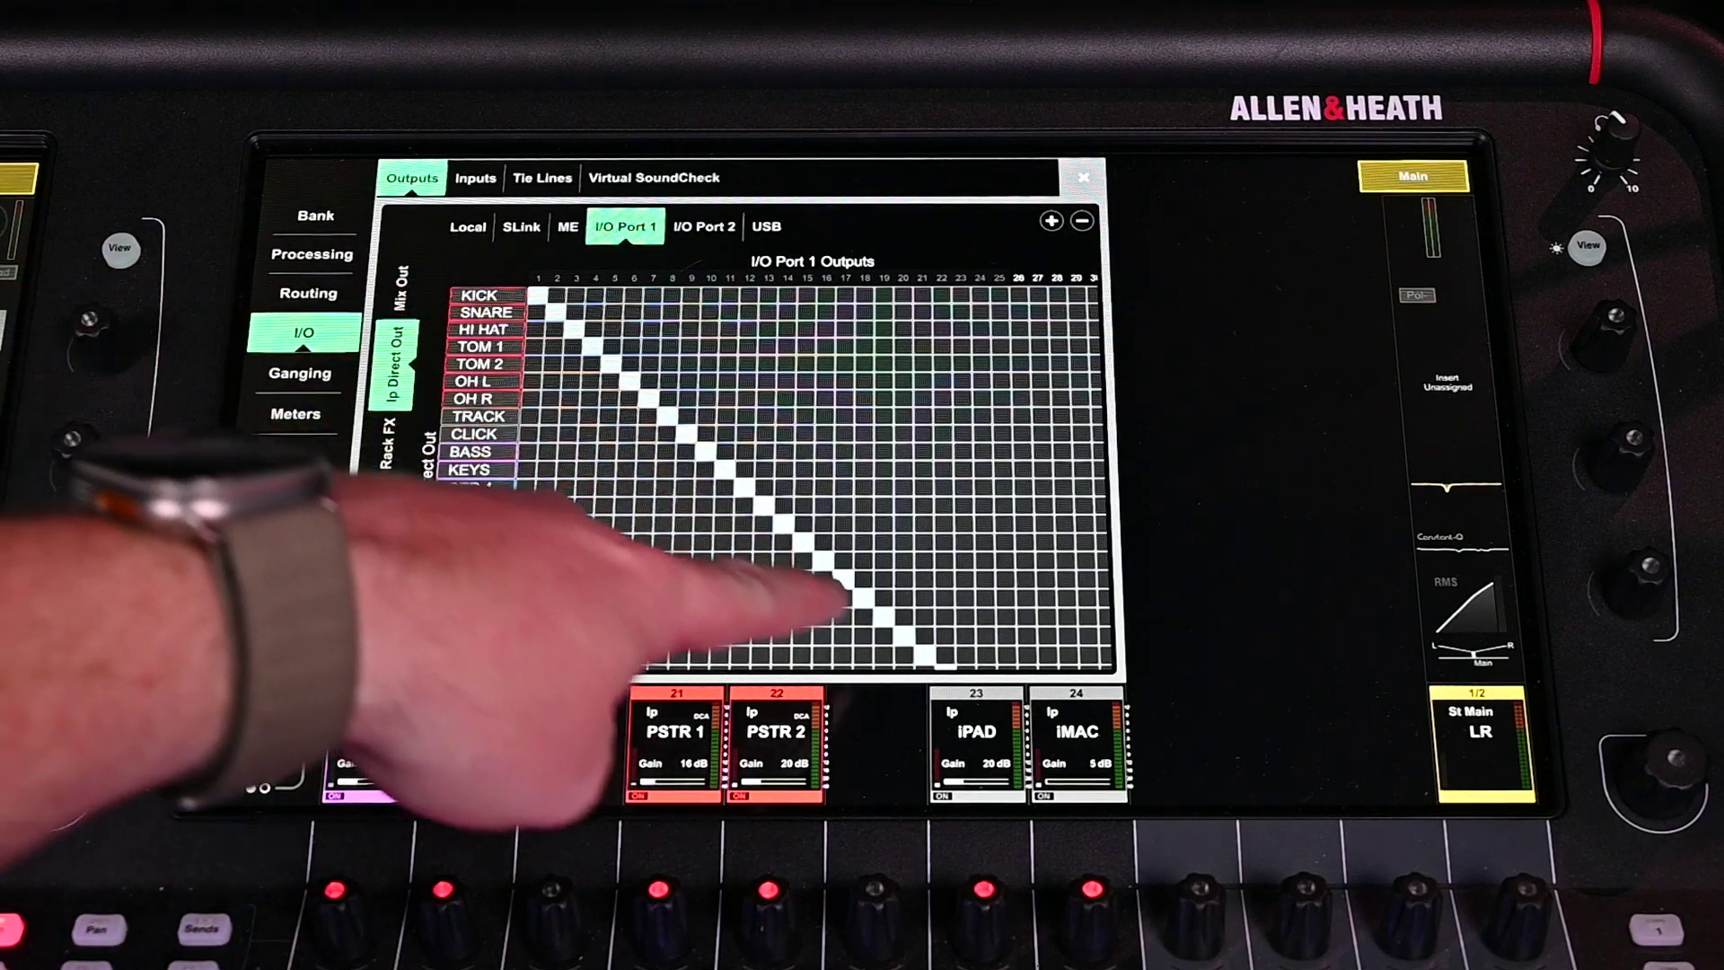
Review the input direct-out patching to the I/O Port 1 outputs for all channels on the mixing console
scroll(629, 538, "down", 3)
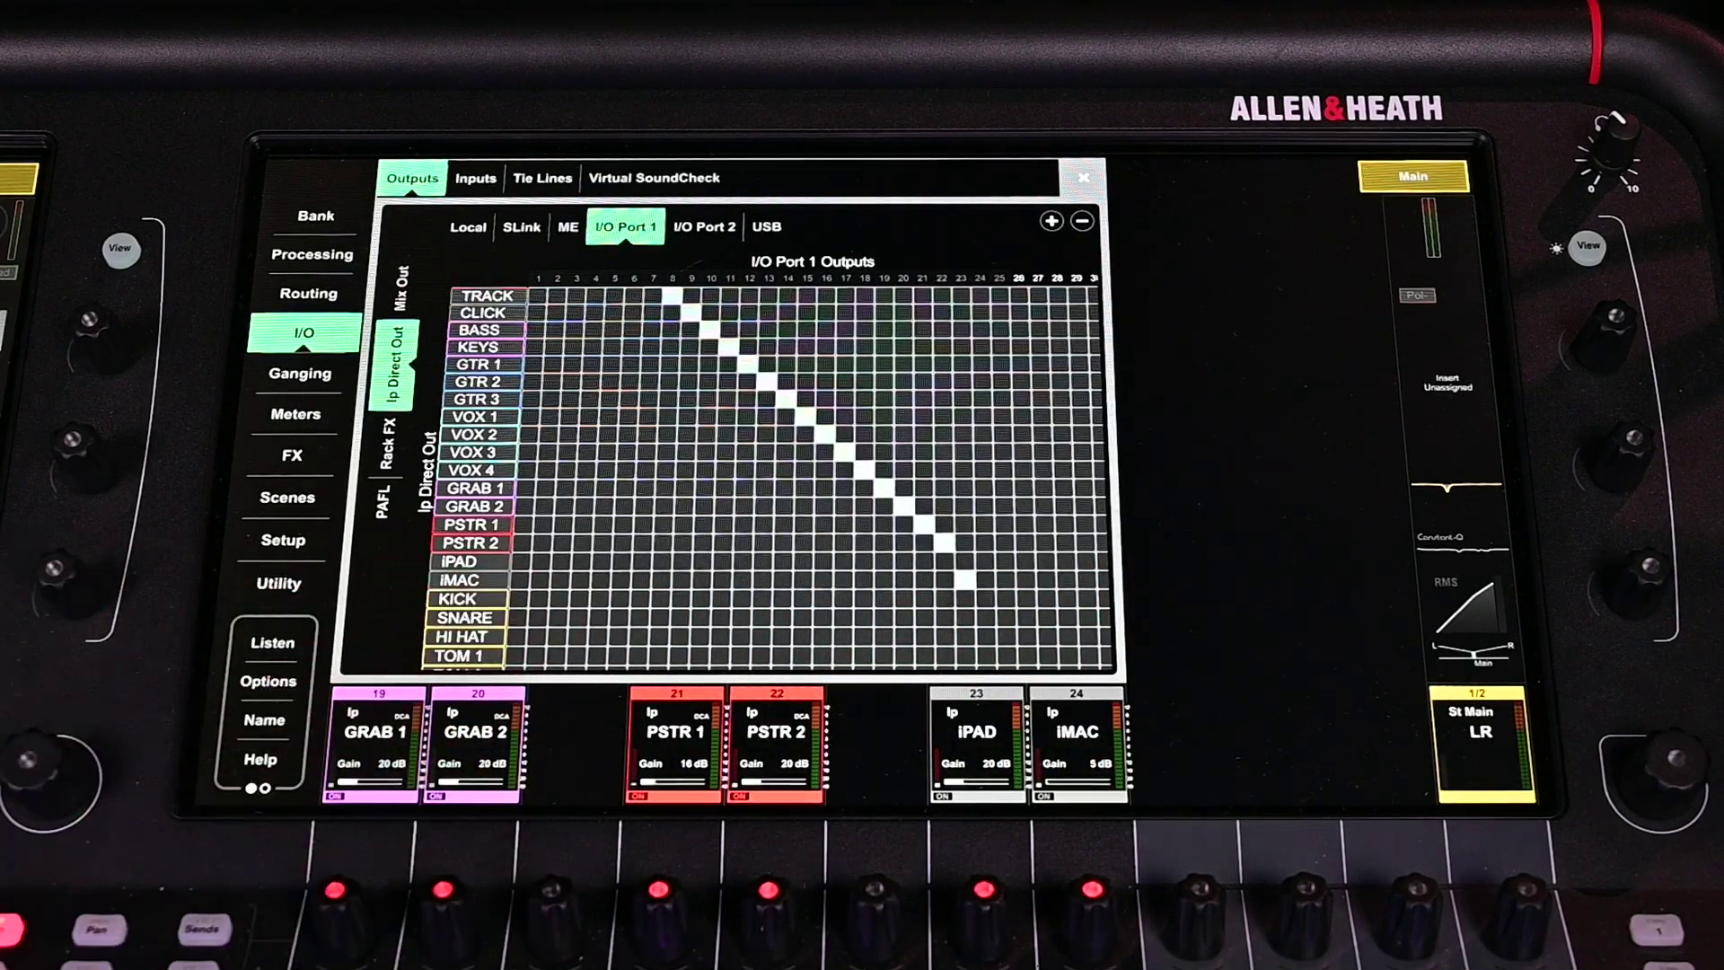
left_click_drag(476, 360, 475, 485)
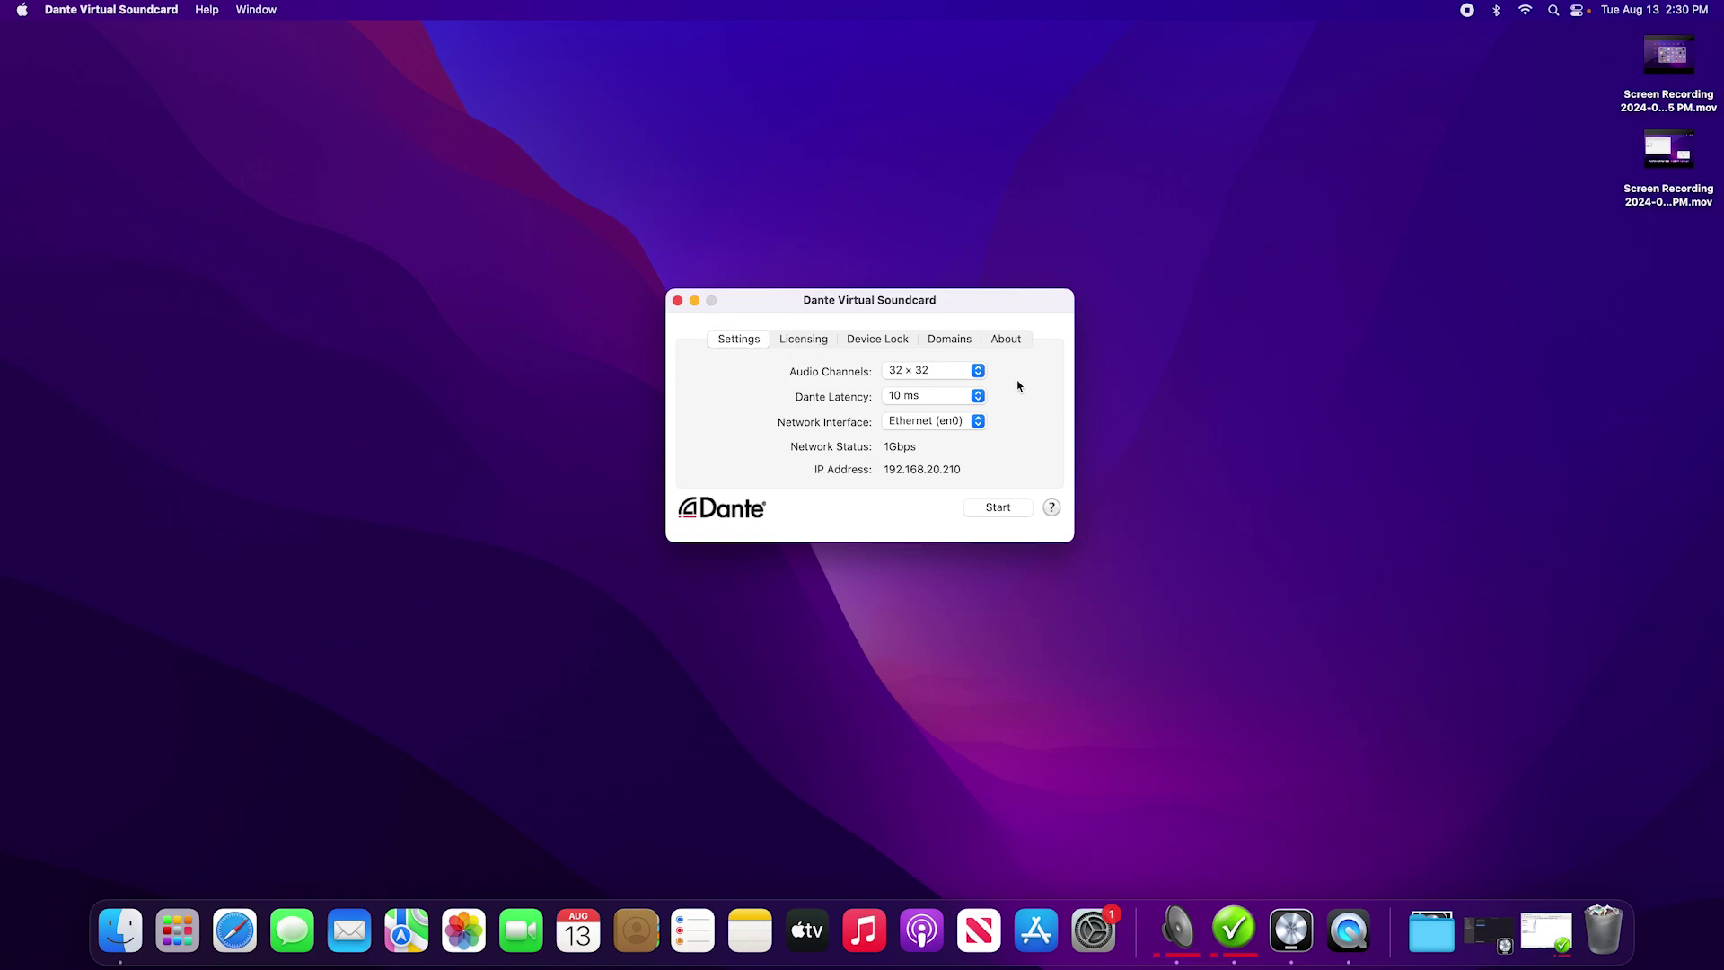
Start Dante Virtual Soundcard with 32 × 32 audio channels, 10 ms latency and the Ethernet (en0) interface, and minimize its window
left_click(908, 375)
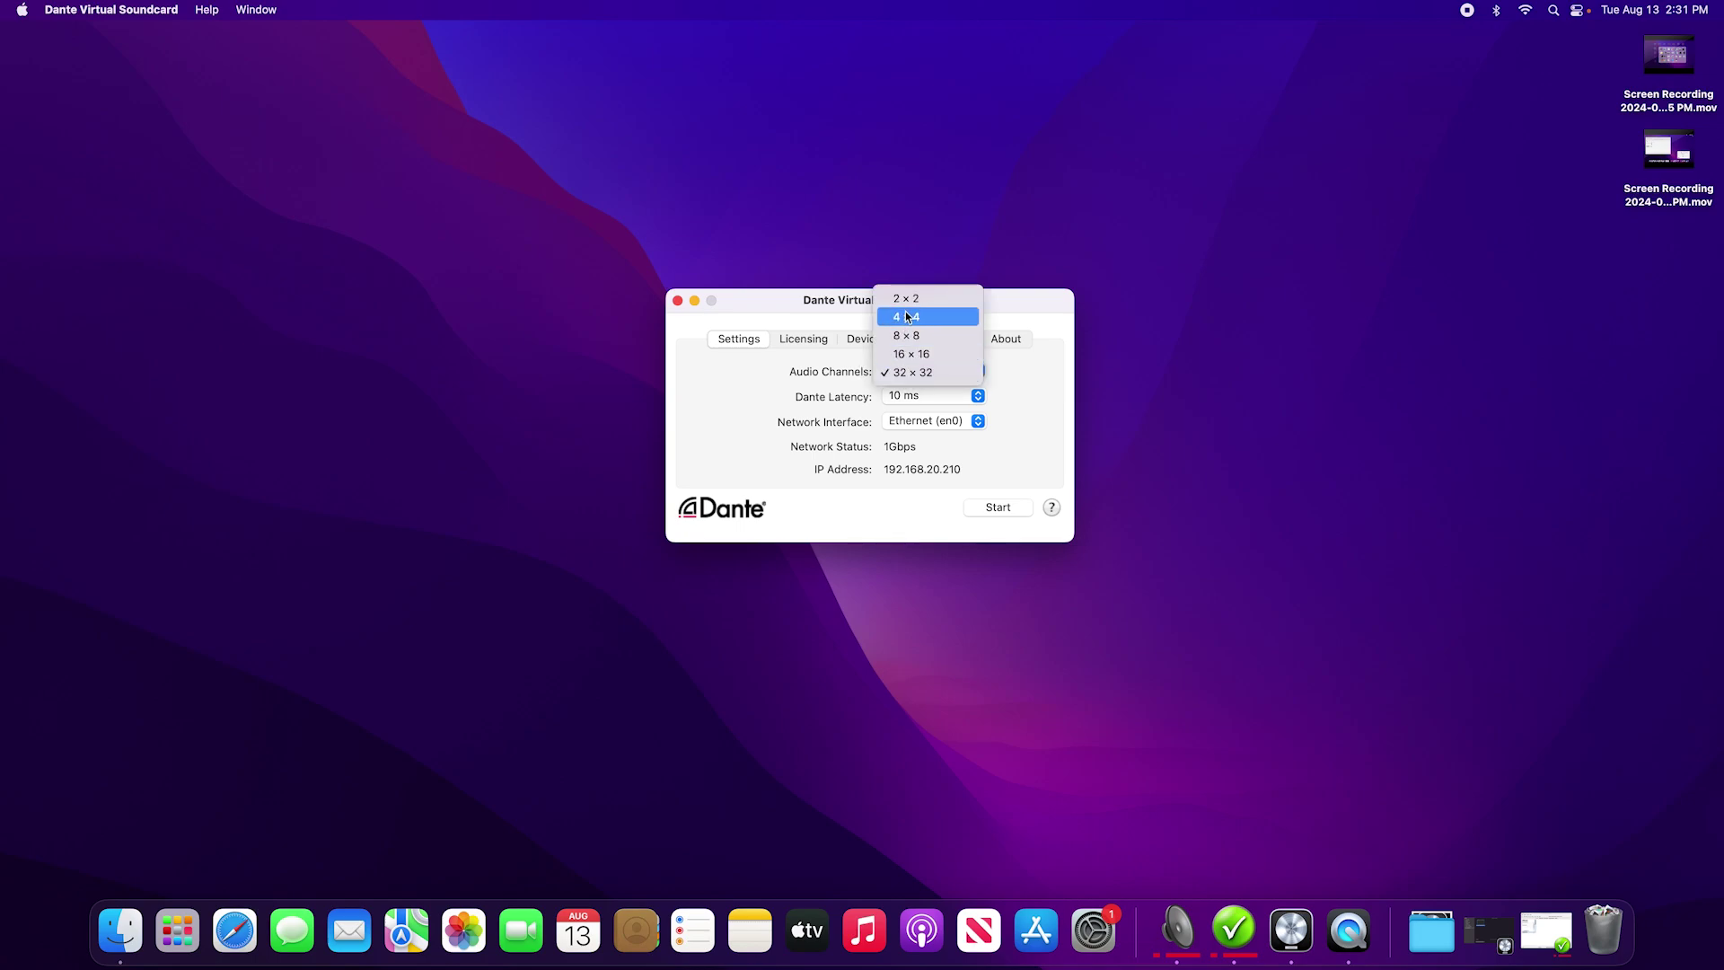
left_click(1017, 381)
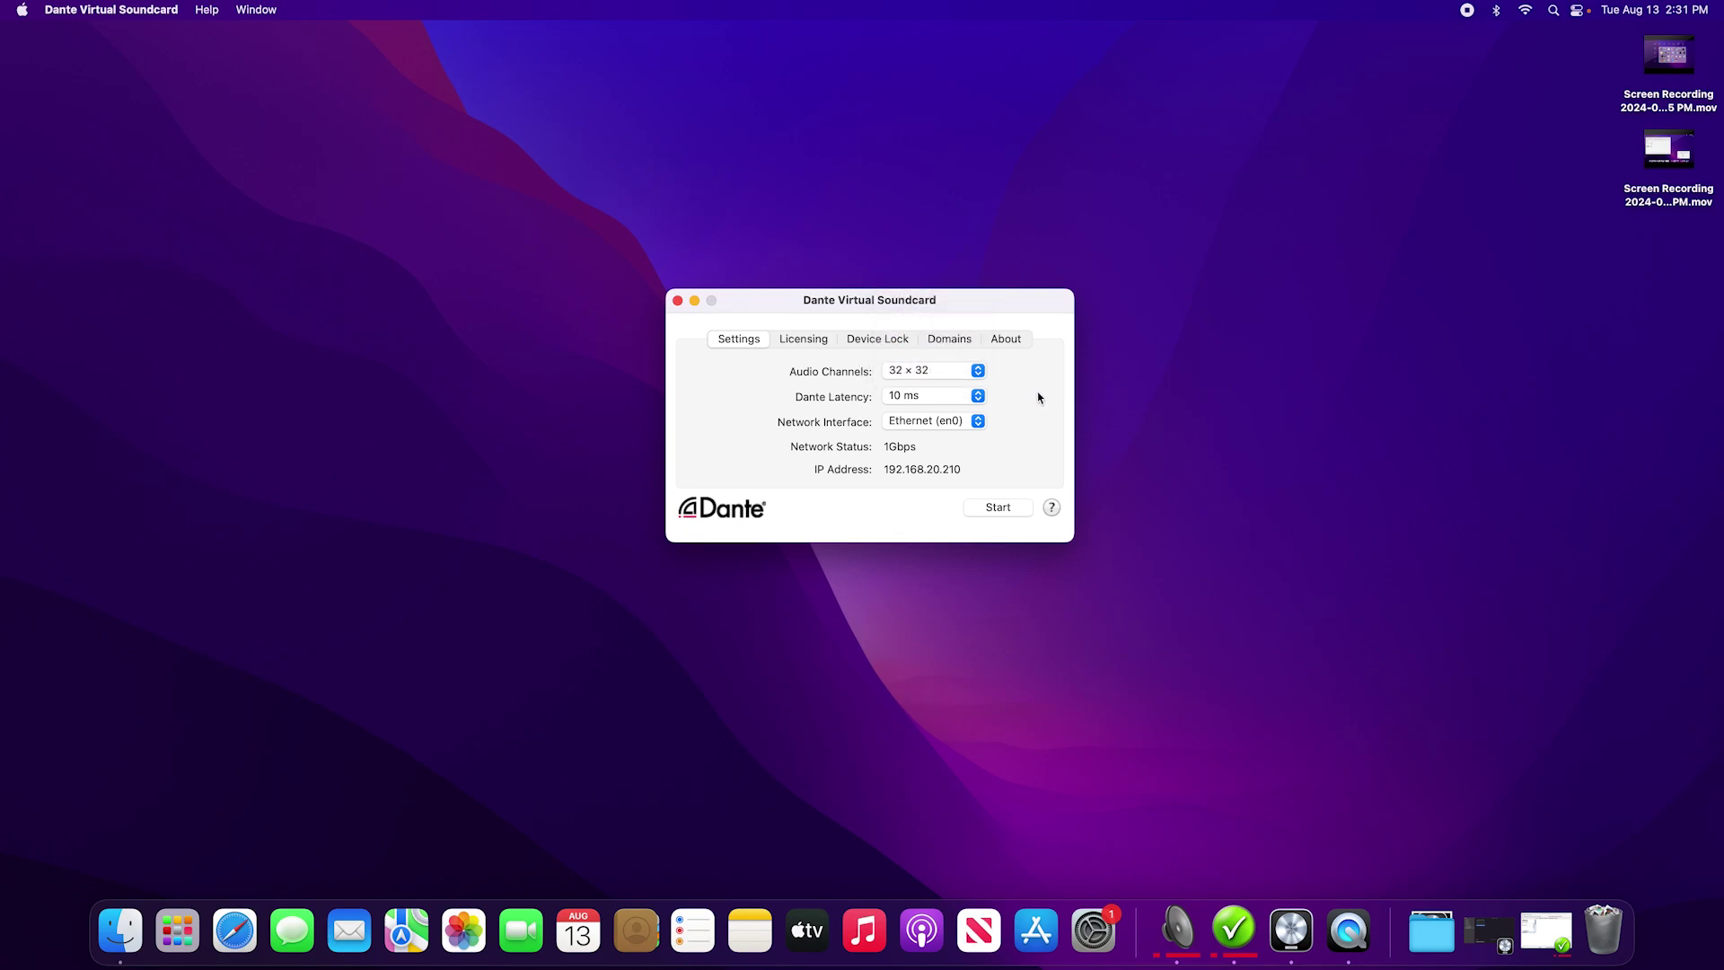
left_click(907, 402)
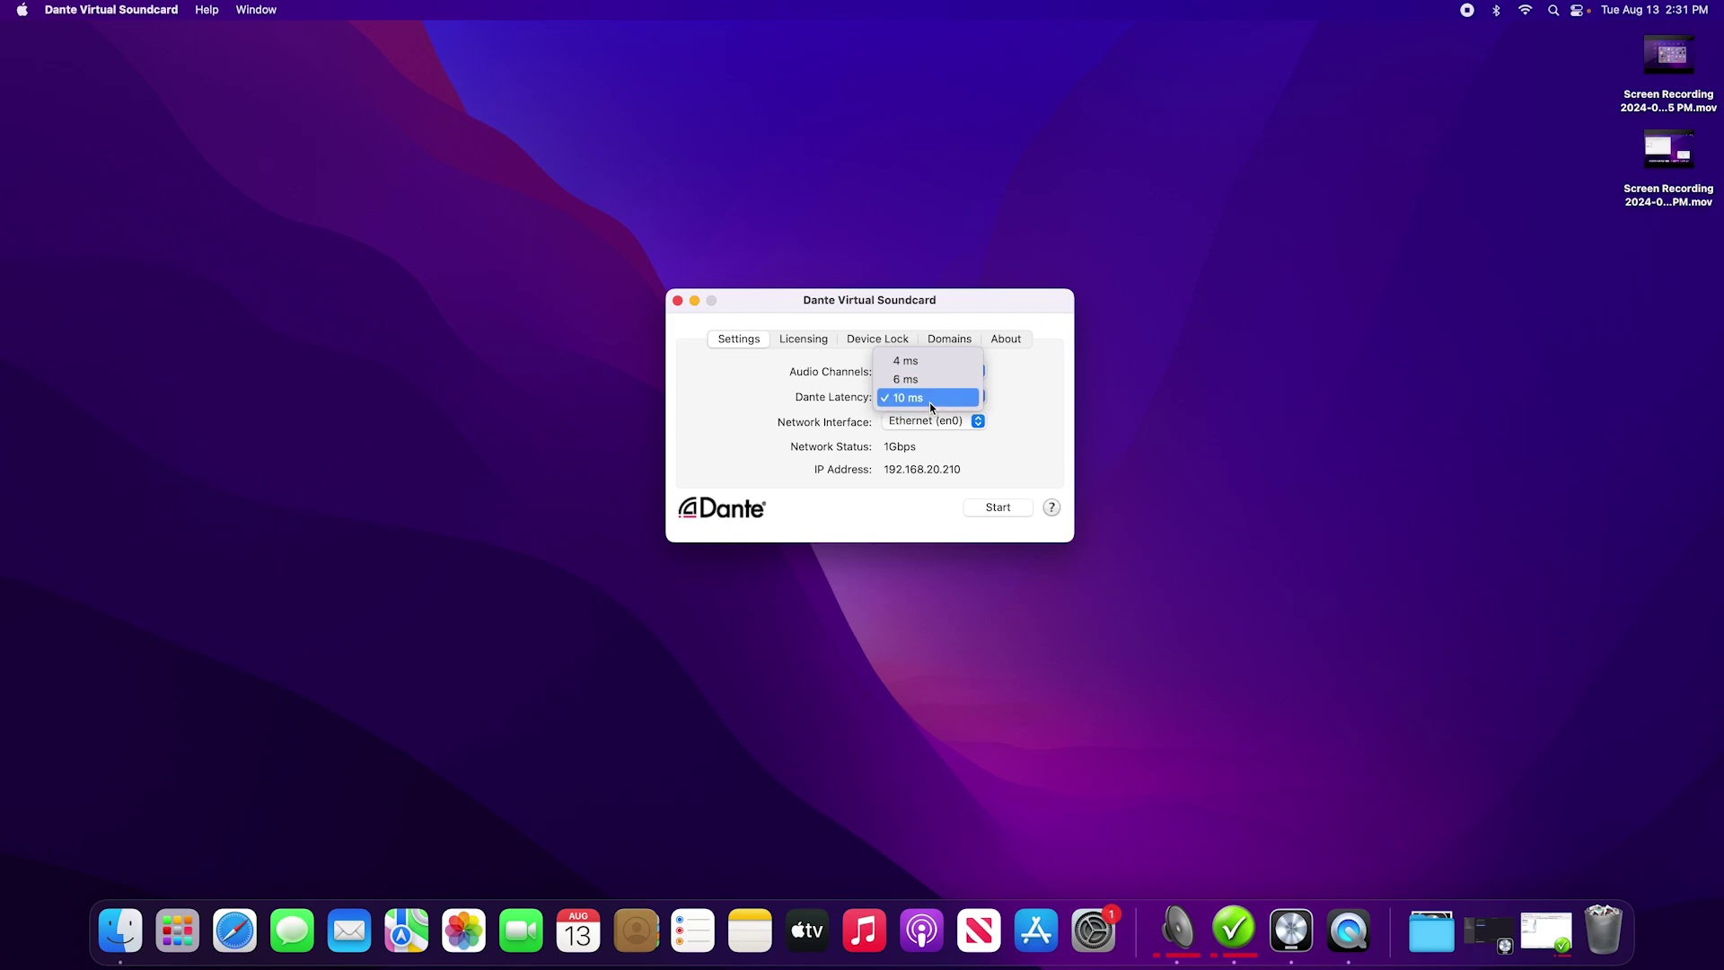
left_click(1007, 405)
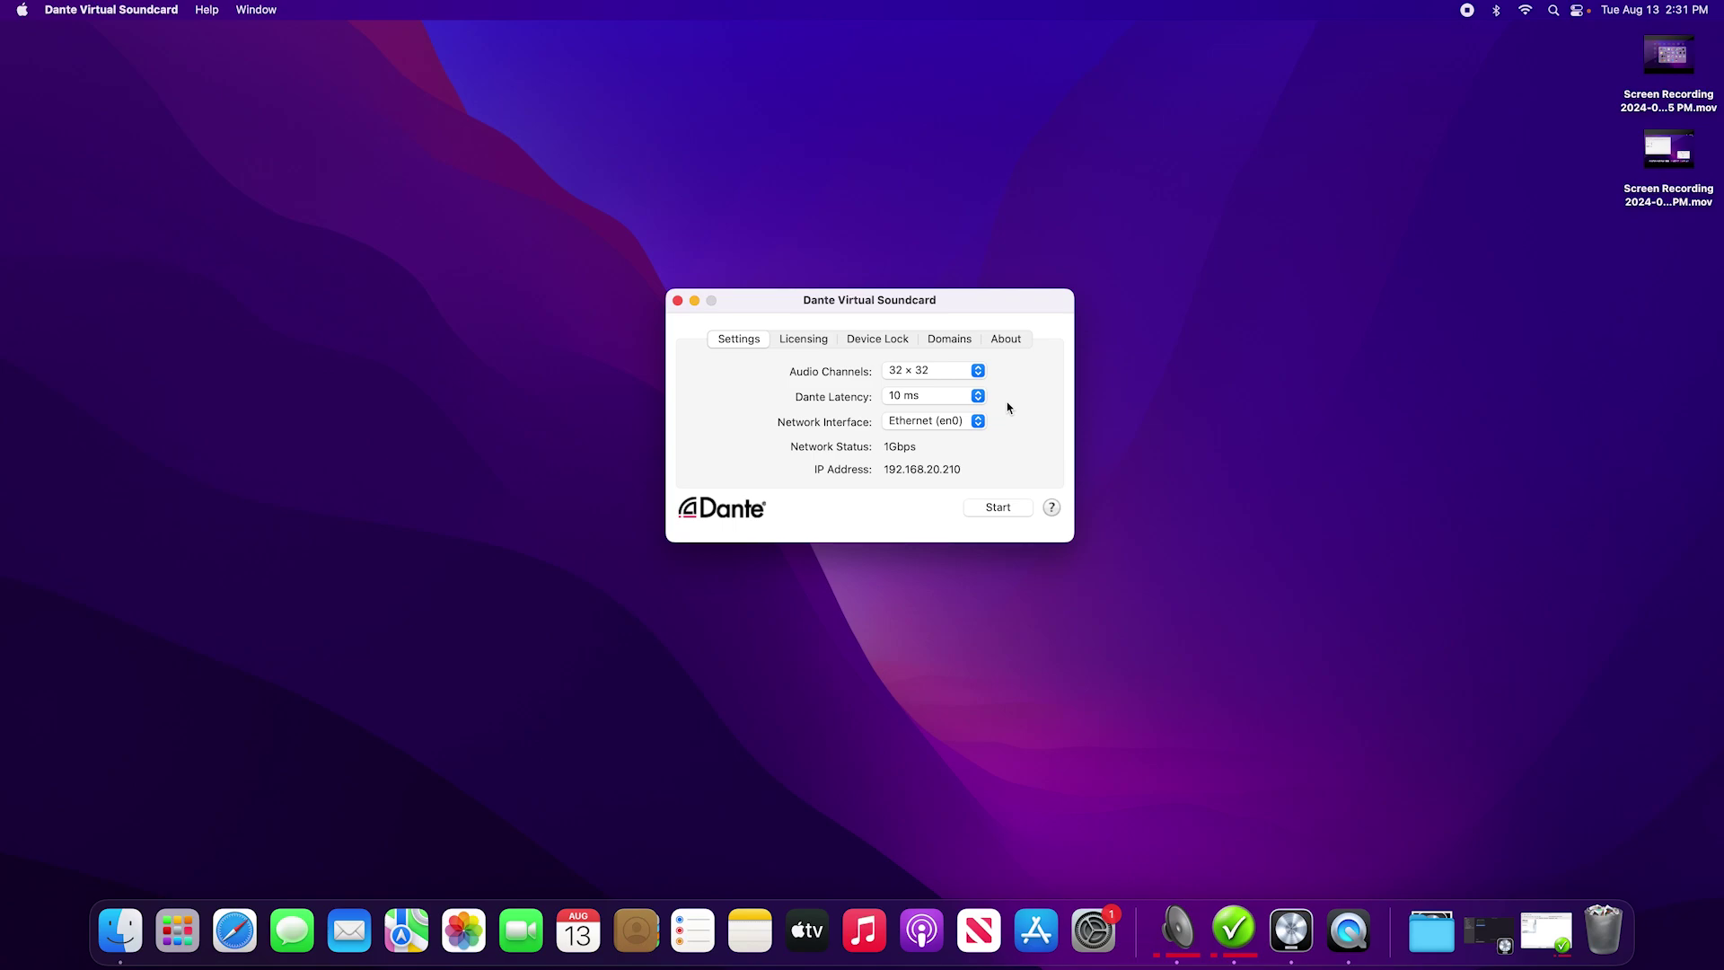
left_click(957, 425)
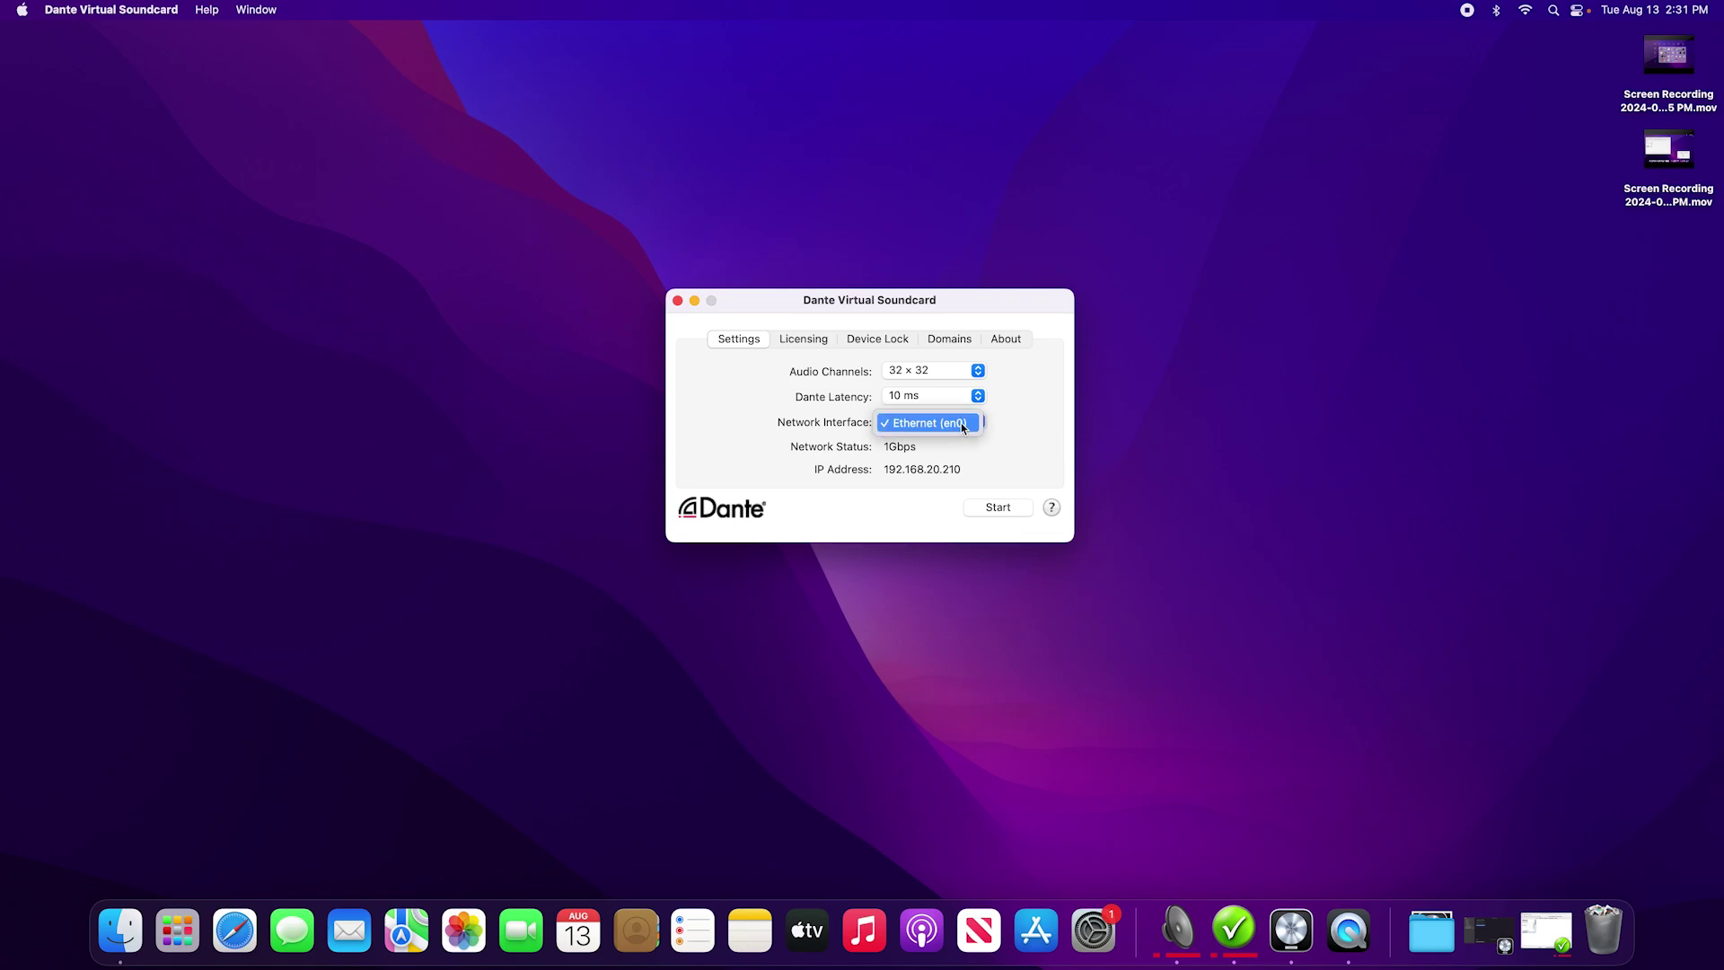
left_click(938, 428)
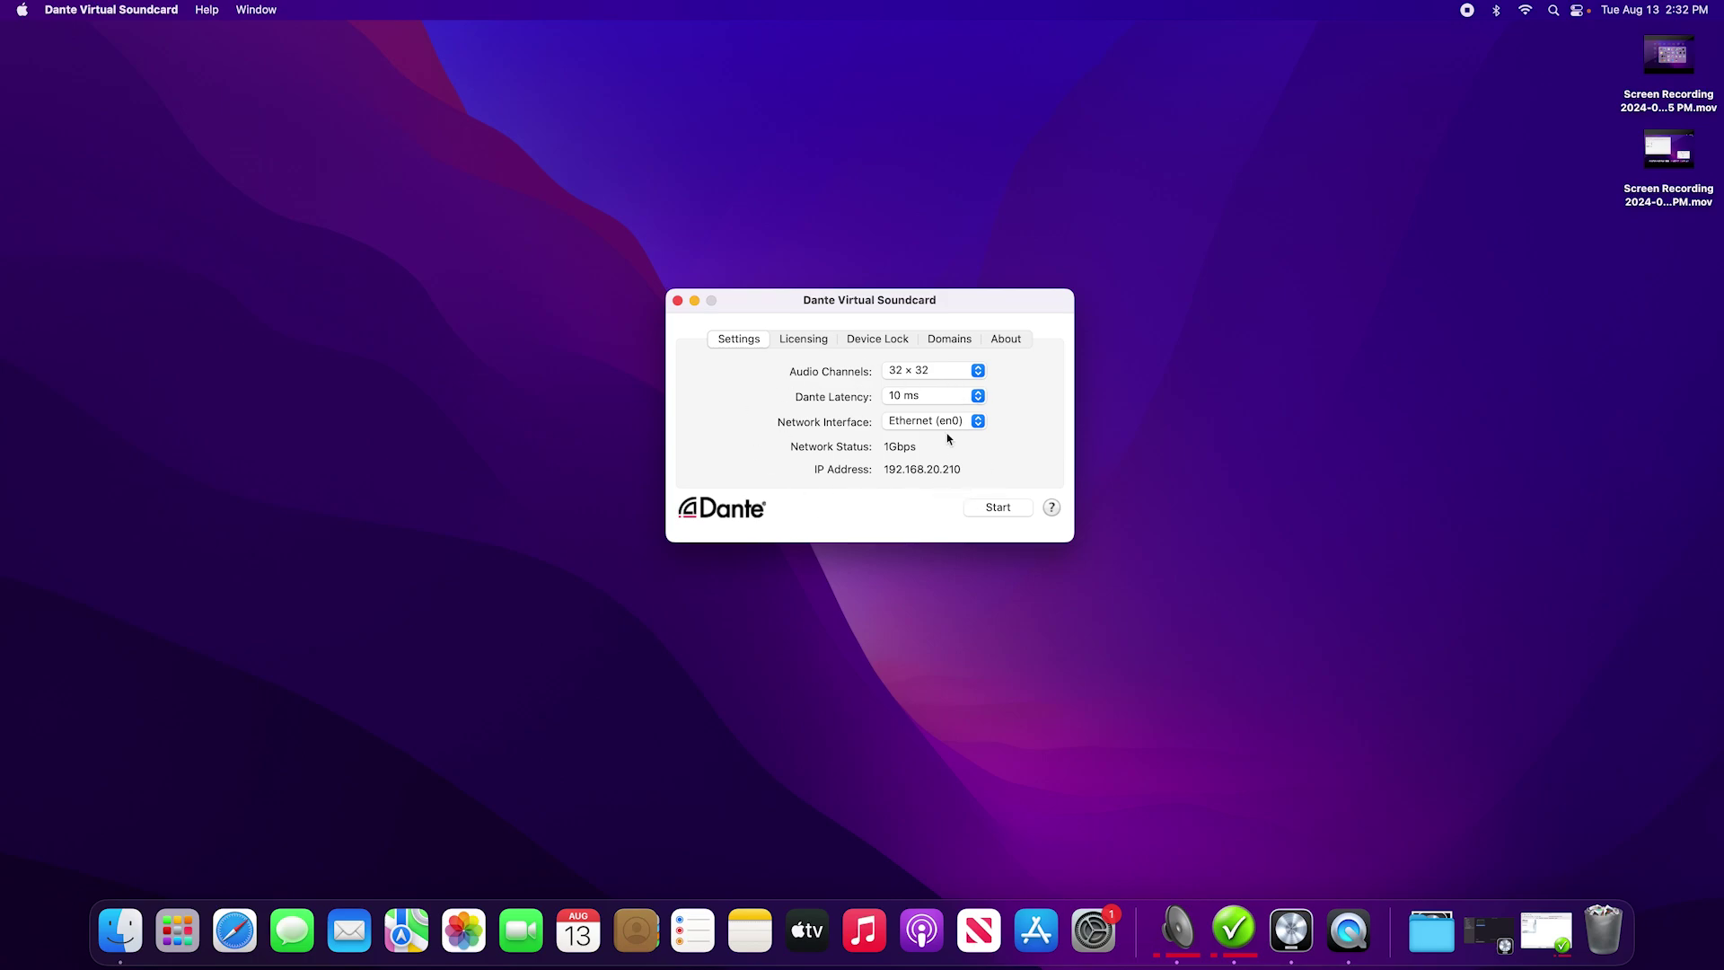
left_click(1000, 508)
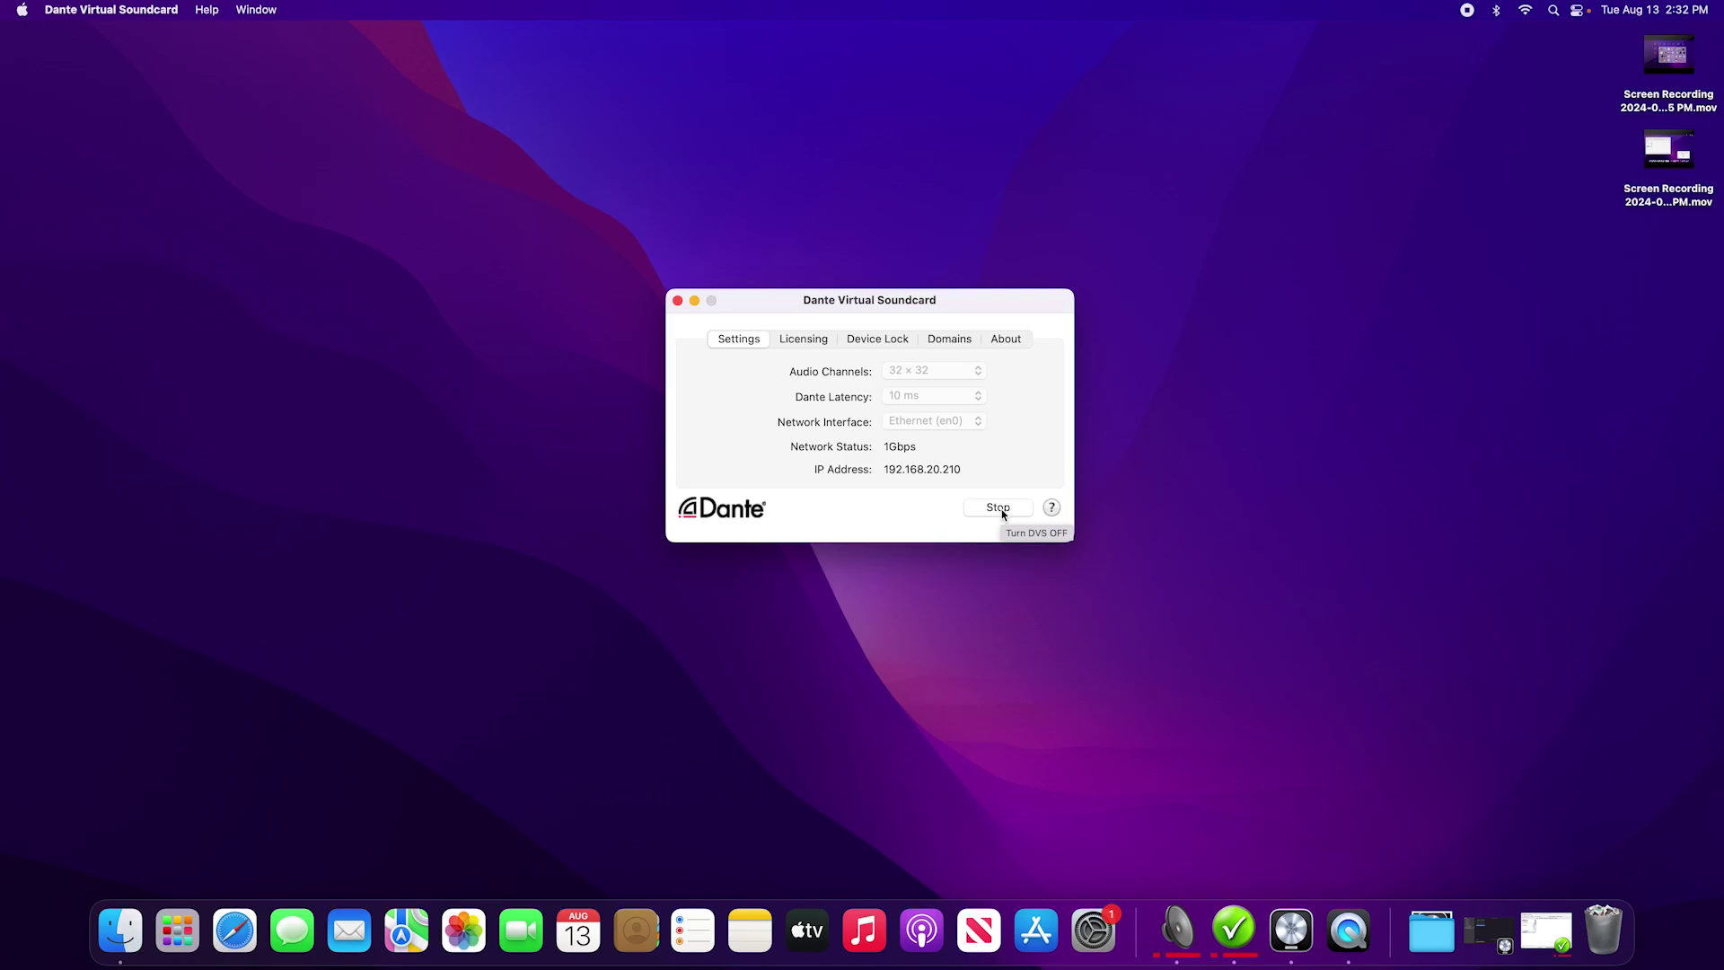
left_click(694, 301)
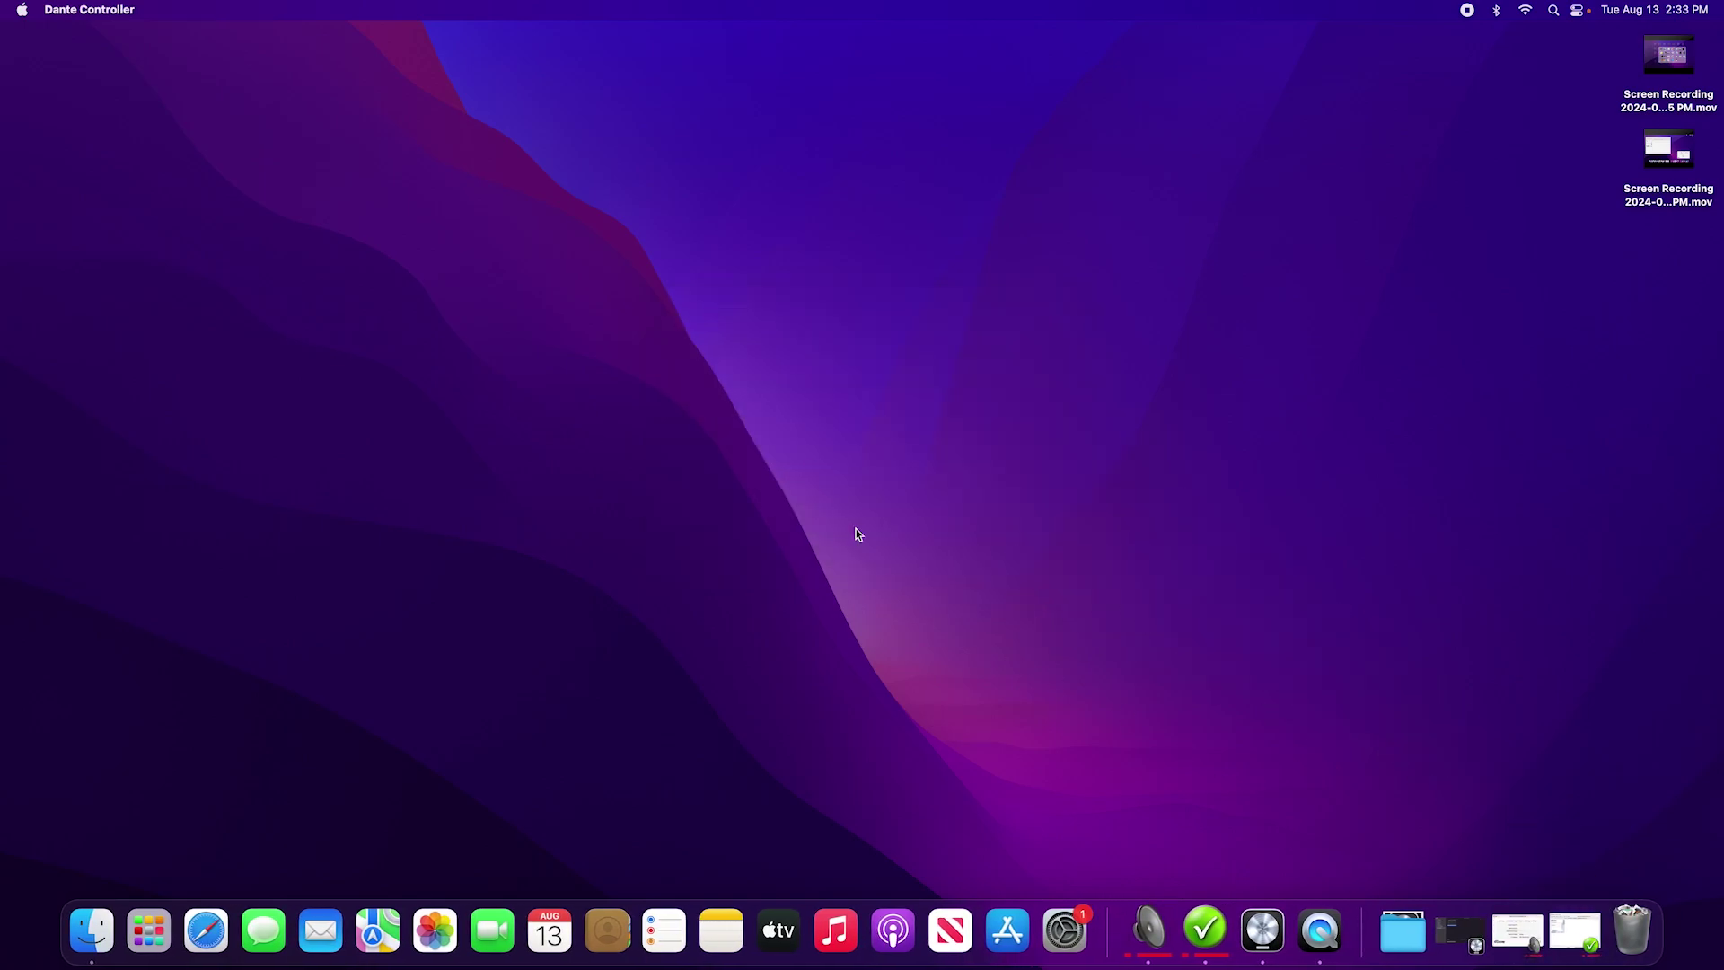
Switch to Dante Controller and examine the routing from the AllenHth-Avantis transmitters to the TRACKING-iMac receivers
left_click(1575, 934)
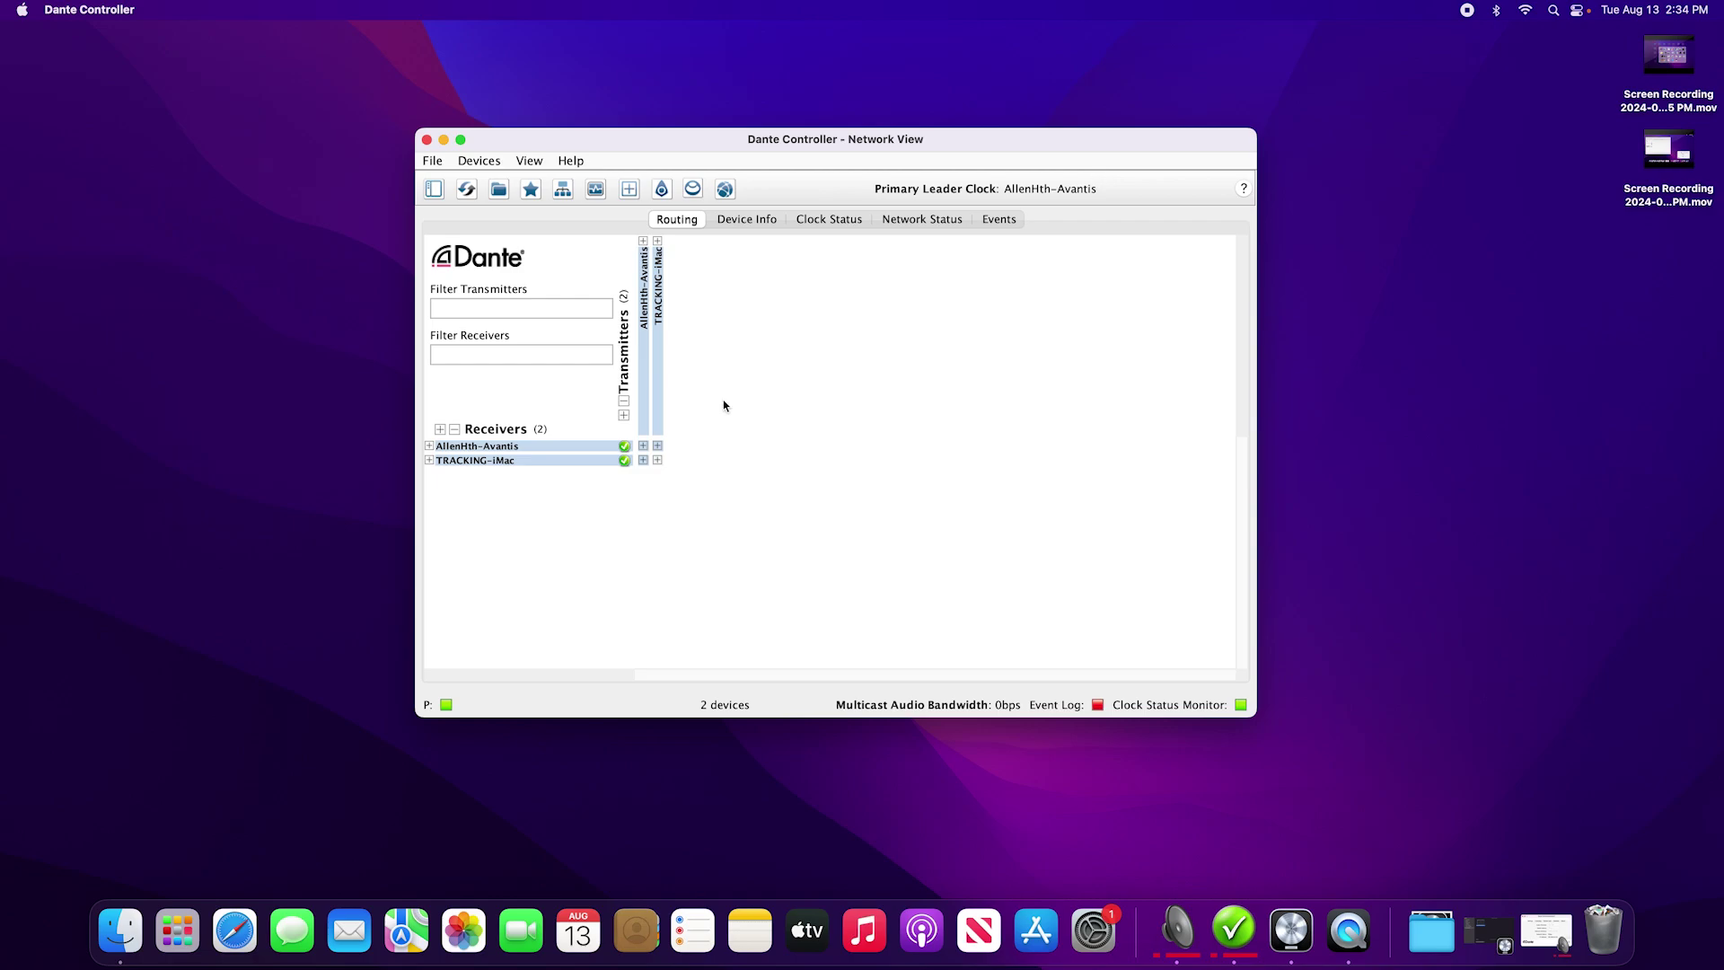
left_click(516, 460)
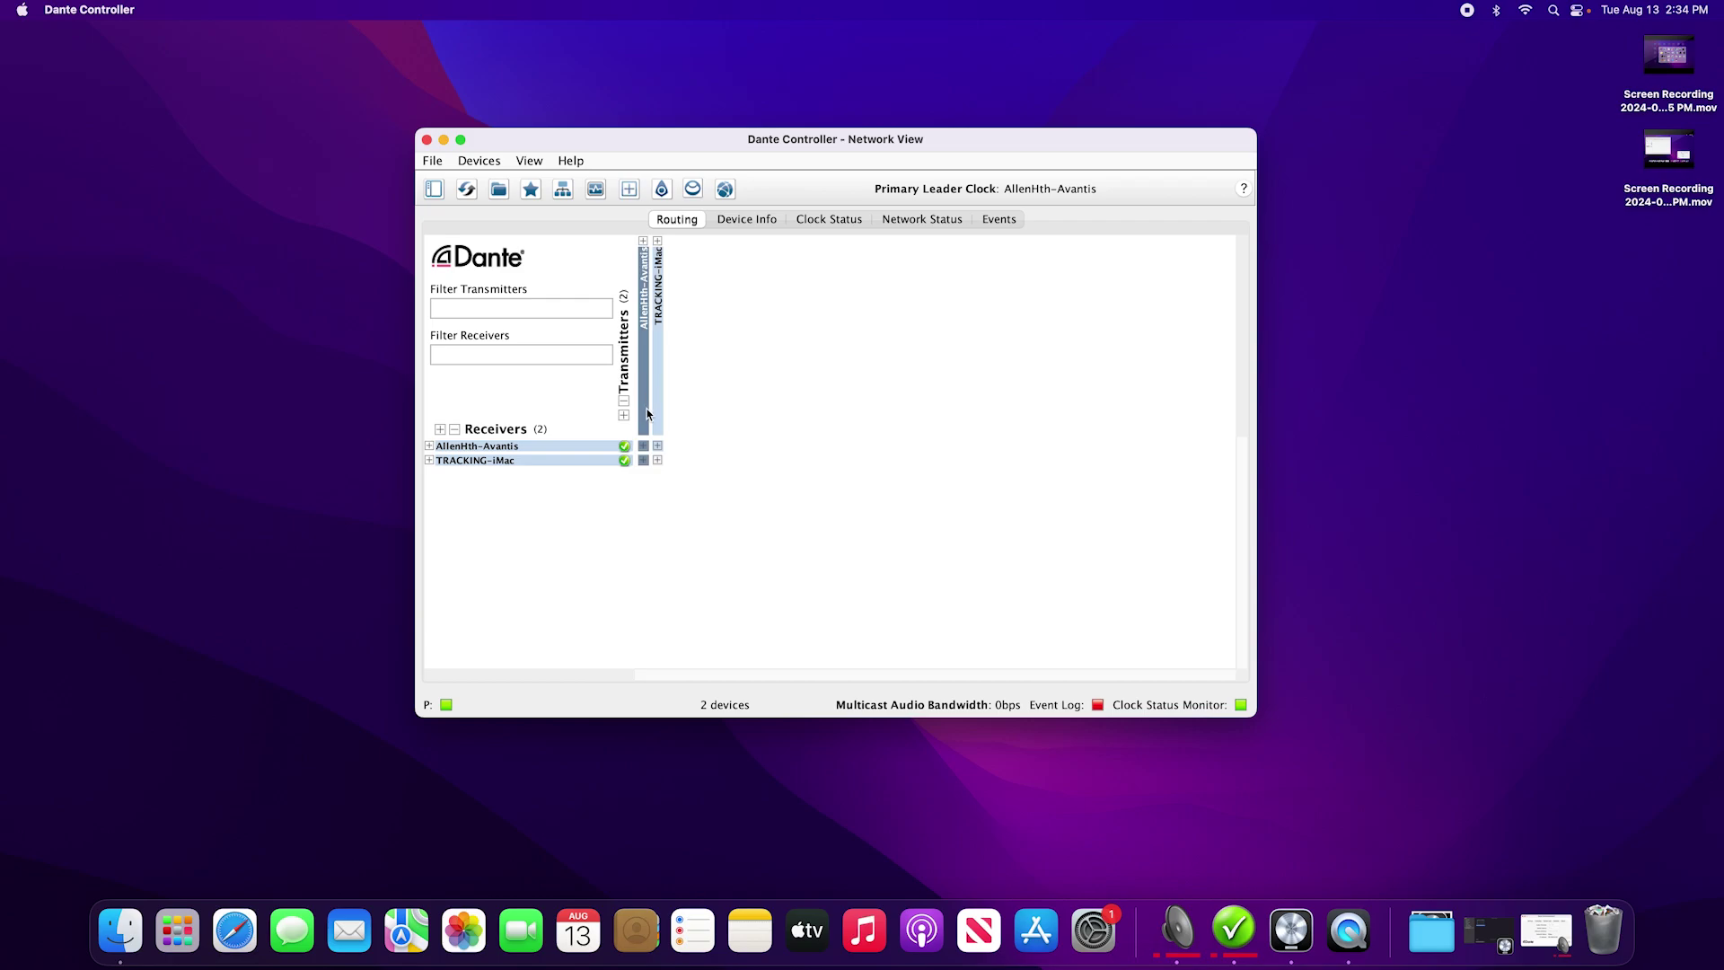
left_click(643, 461)
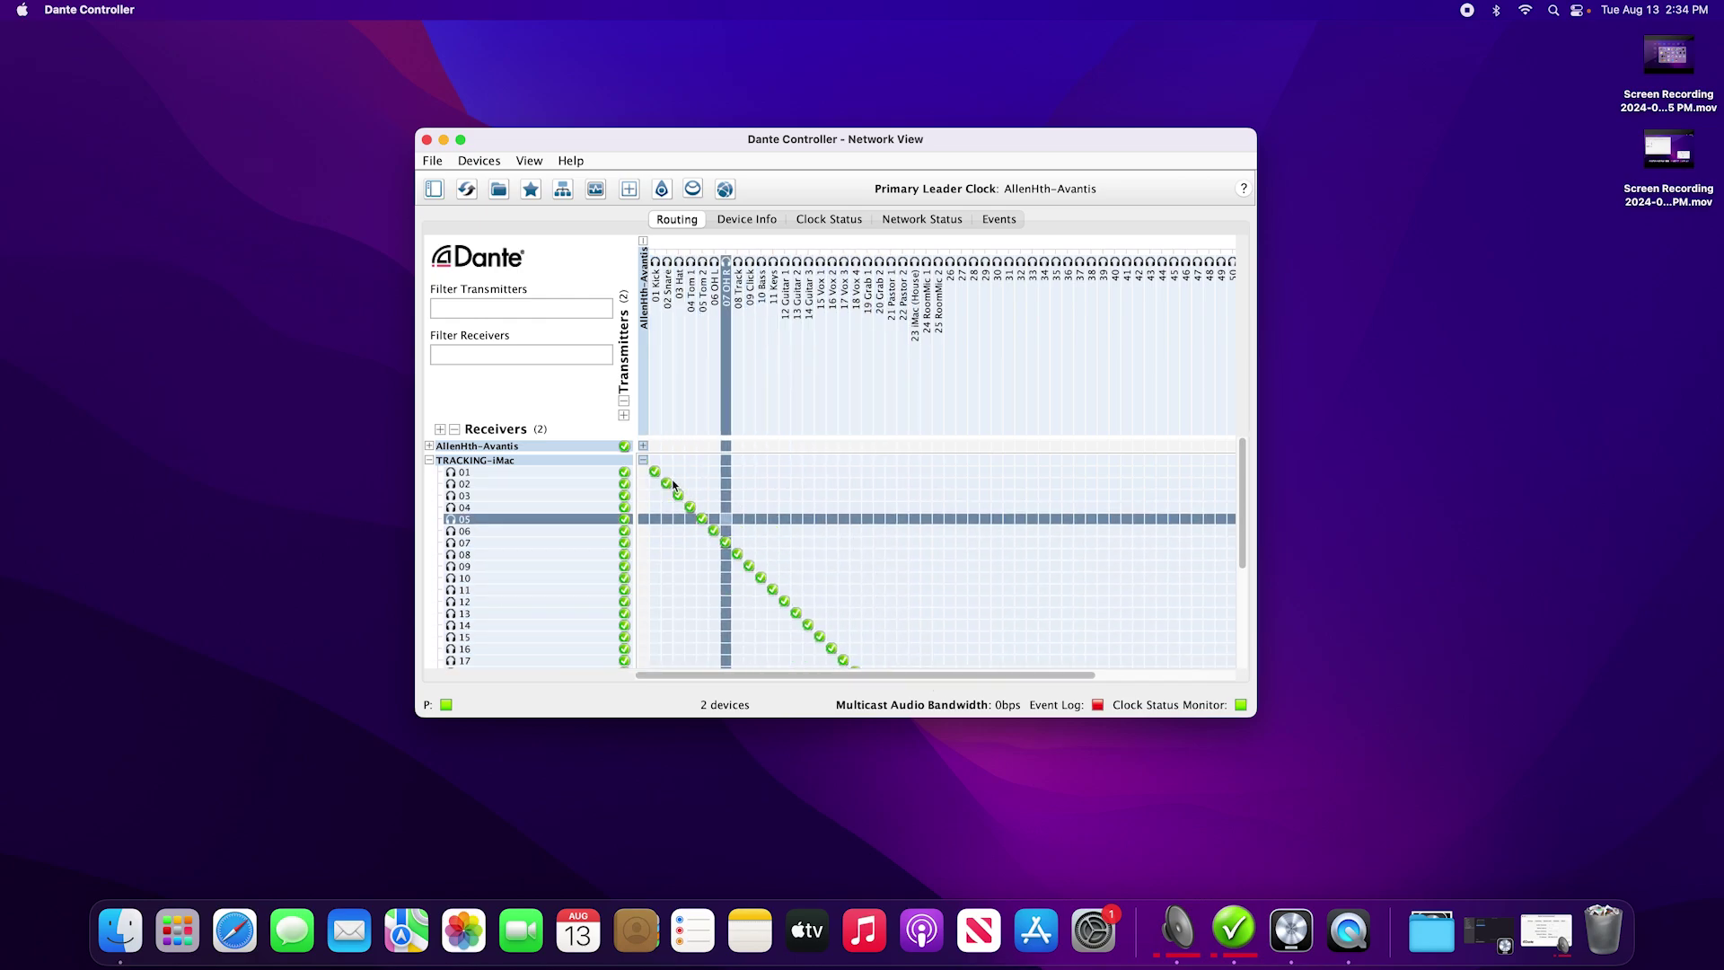
left_click(643, 460)
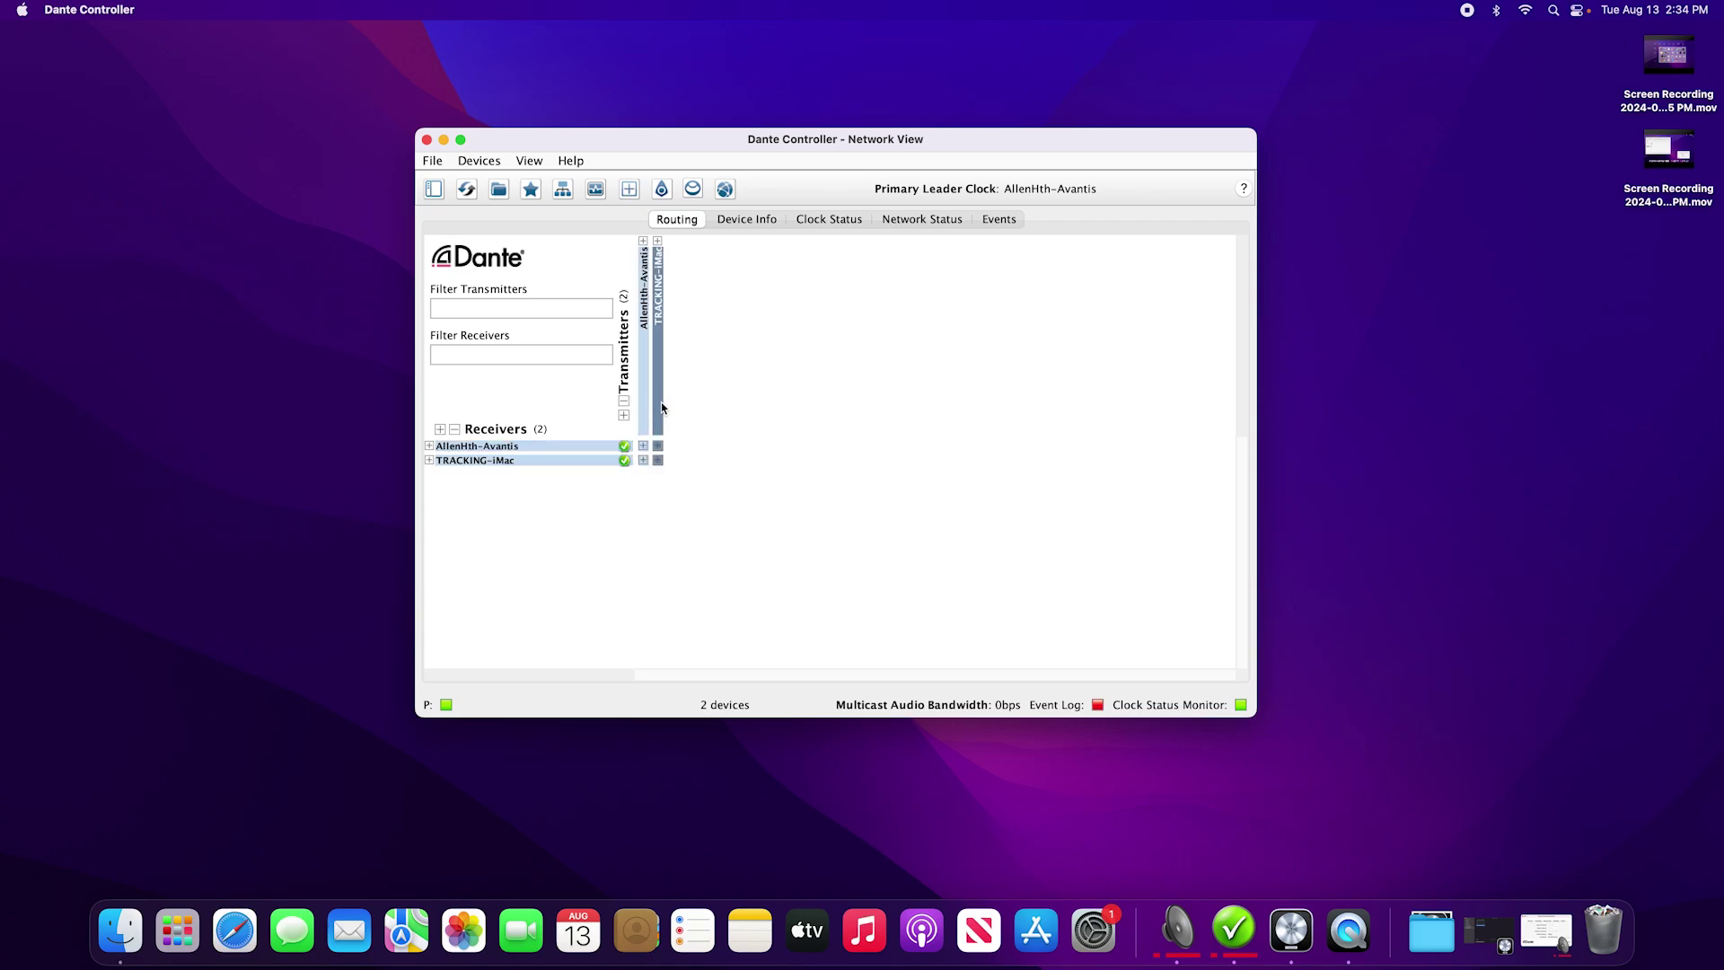
Examine the routing from the TRACKING-iMac transmitters to the AllenHth-Avantis receivers across all channels
left_click(658, 447)
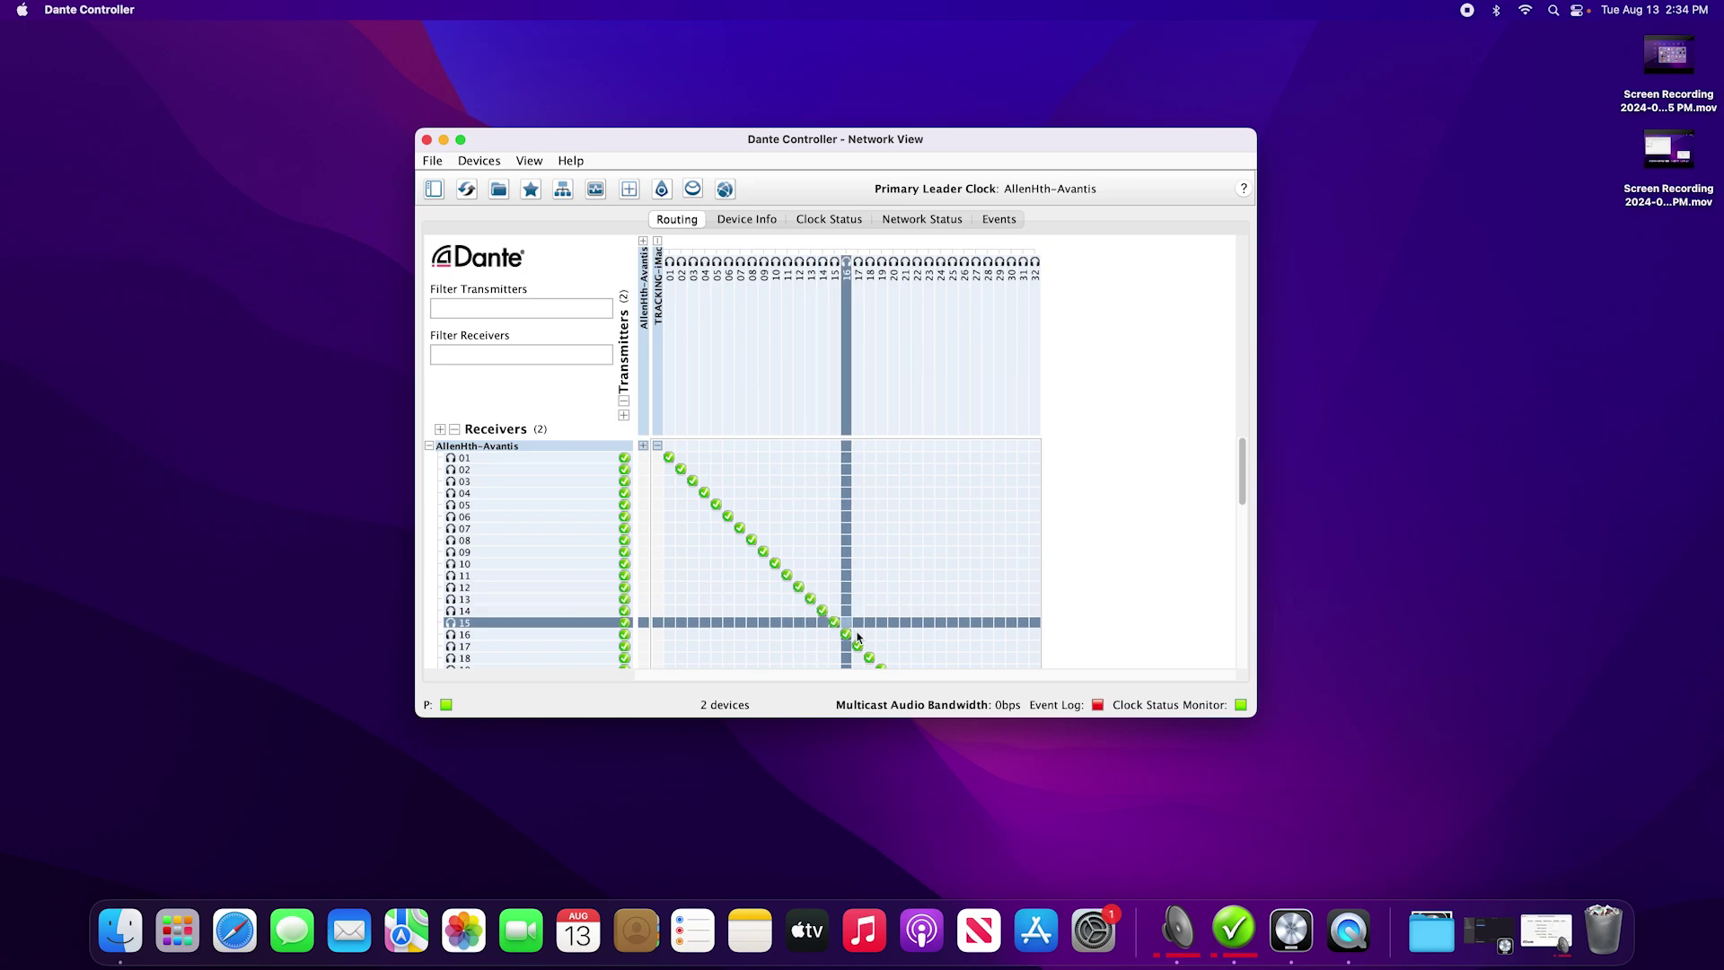
scroll(897, 659, "down", 5)
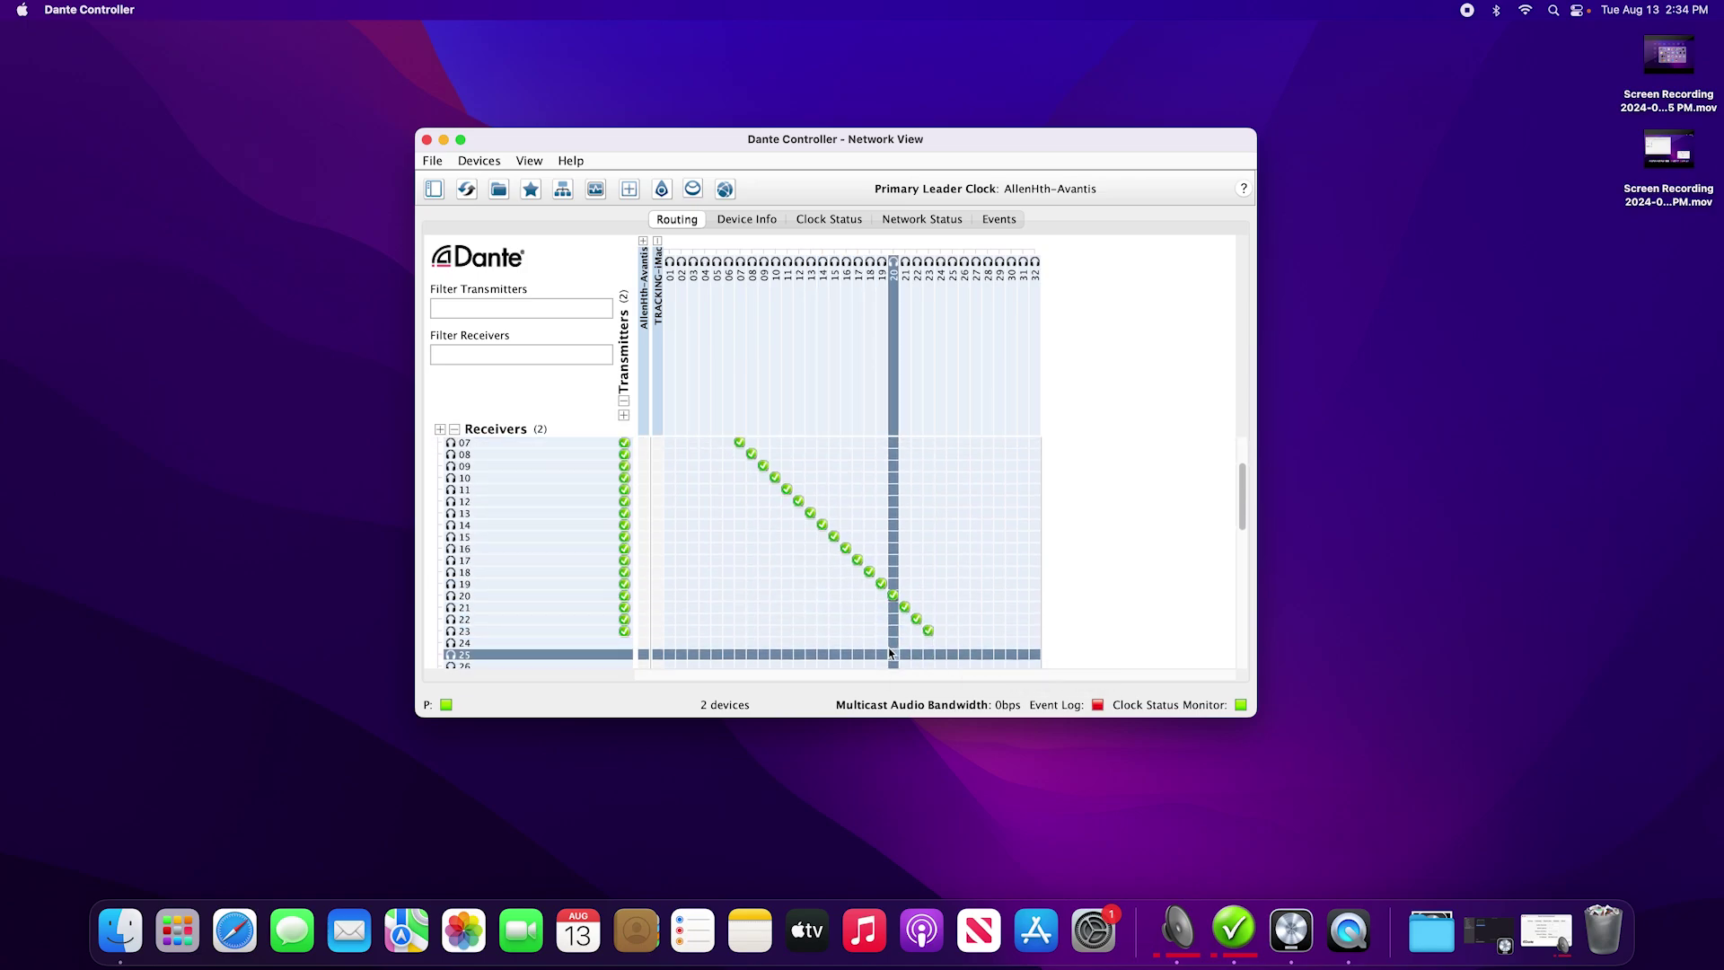
scroll(740, 521, "up", 5)
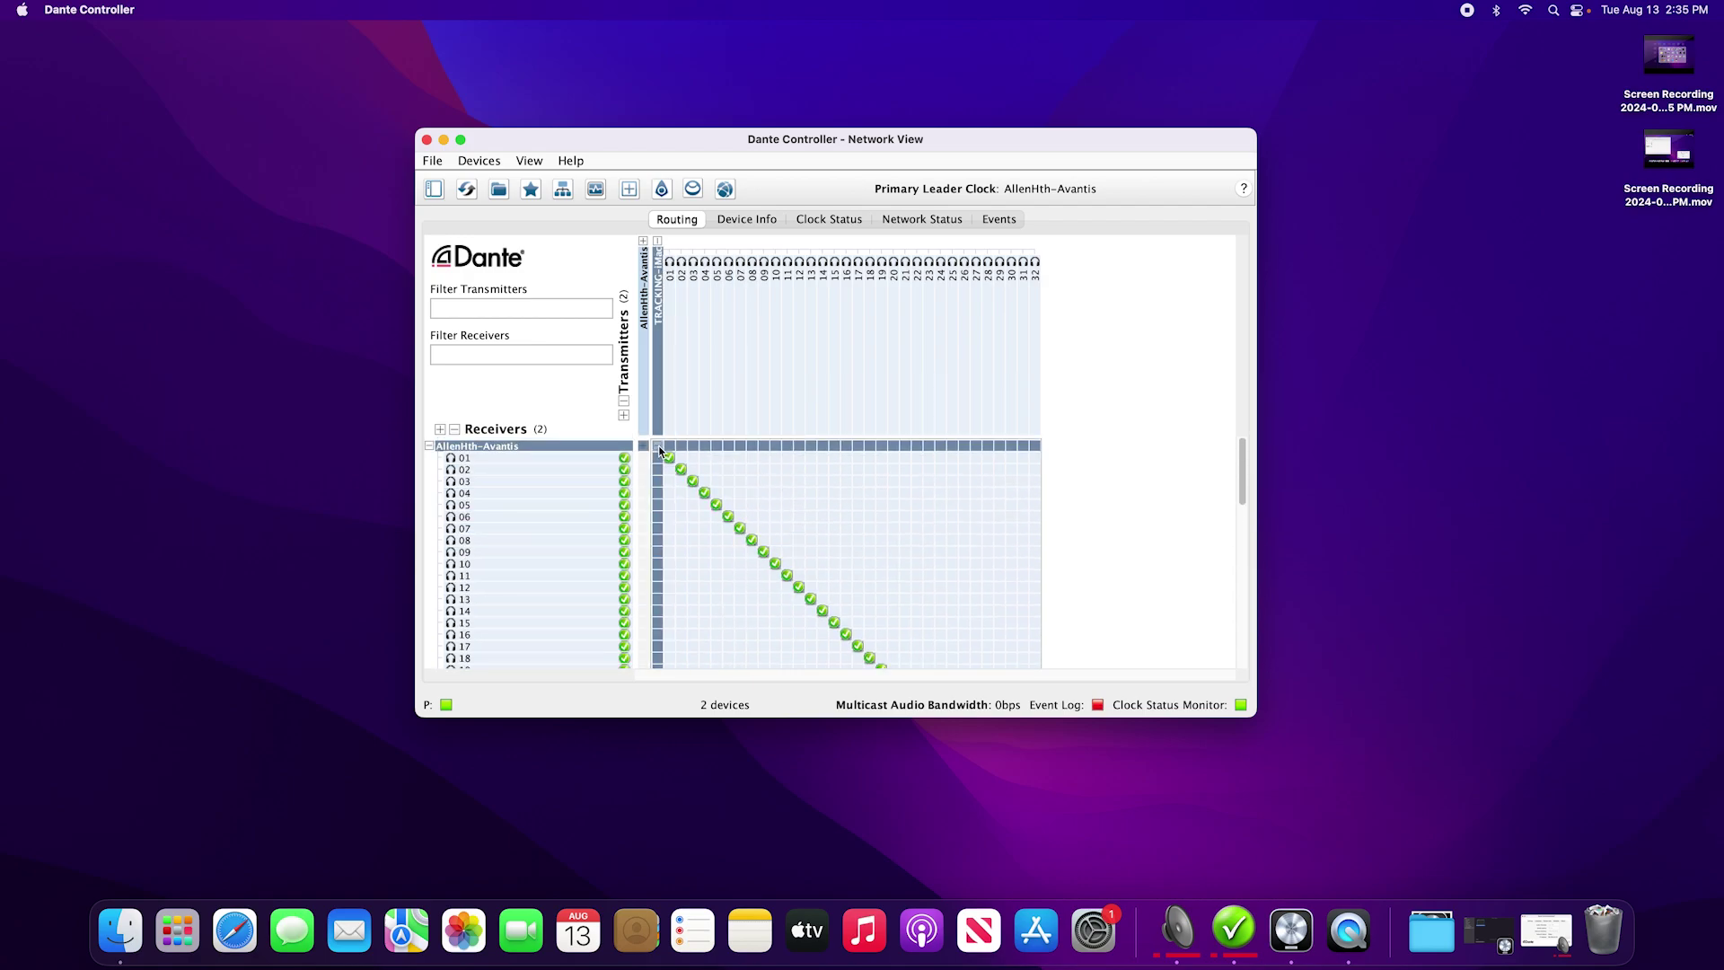
left_click(658, 446)
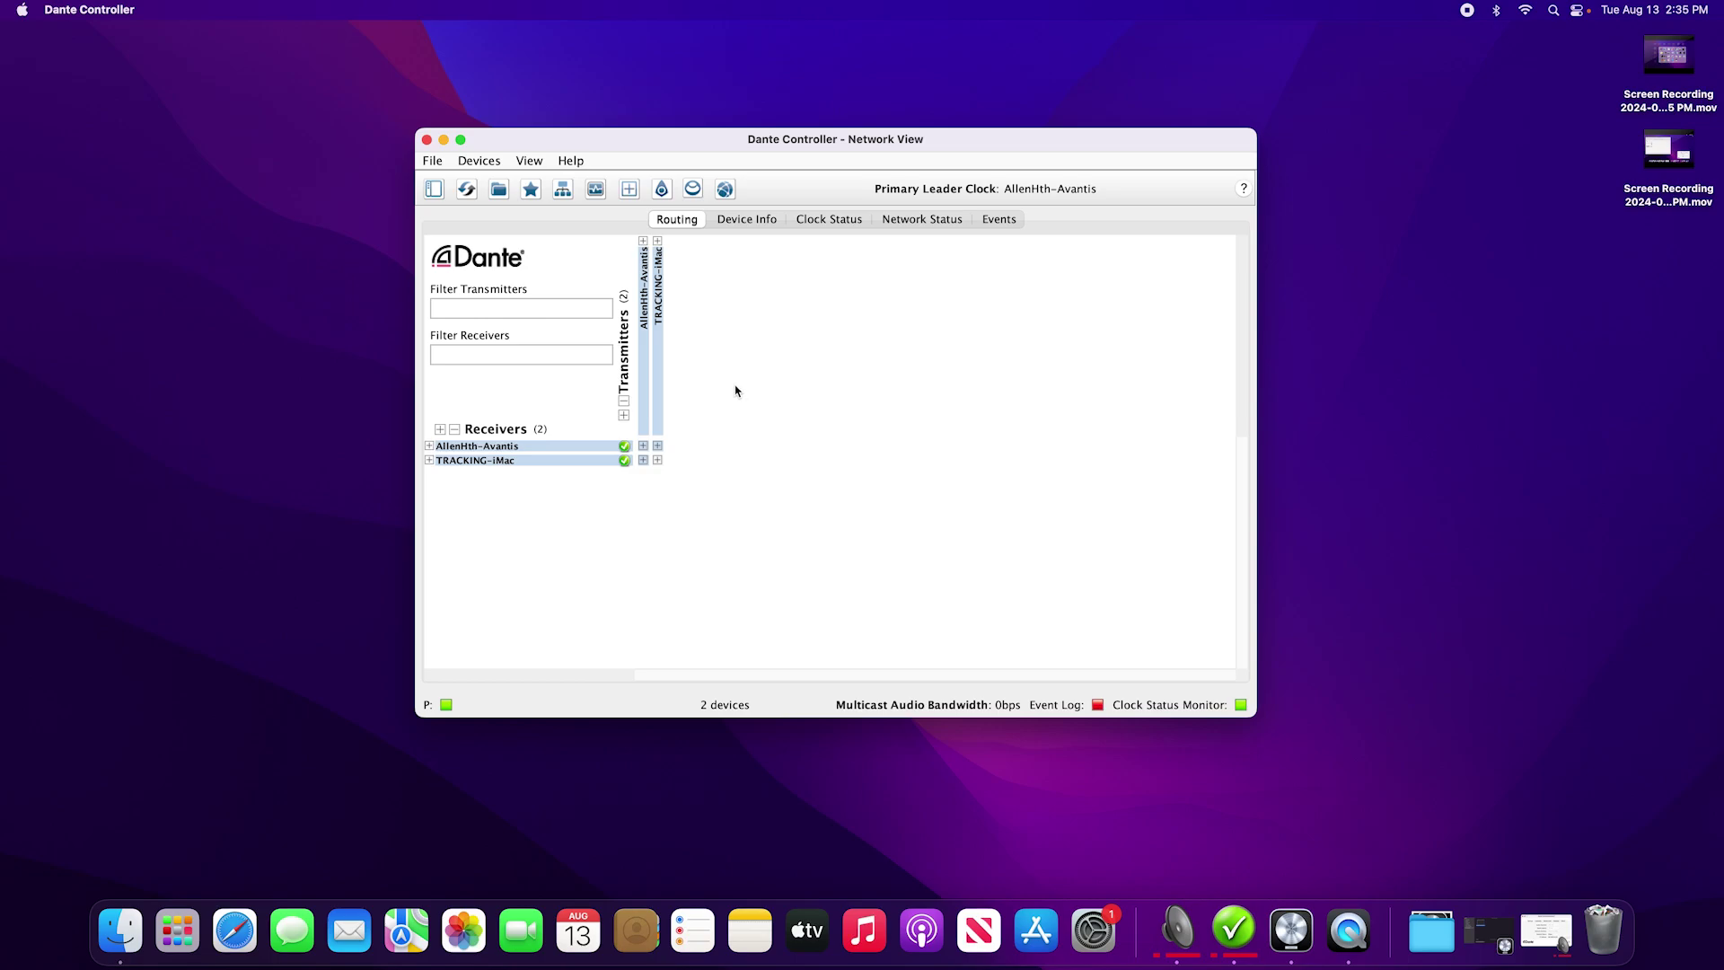
Check the device information of the two Dante devices, return to the routing view and minimize Dante Controller
left_click(738, 223)
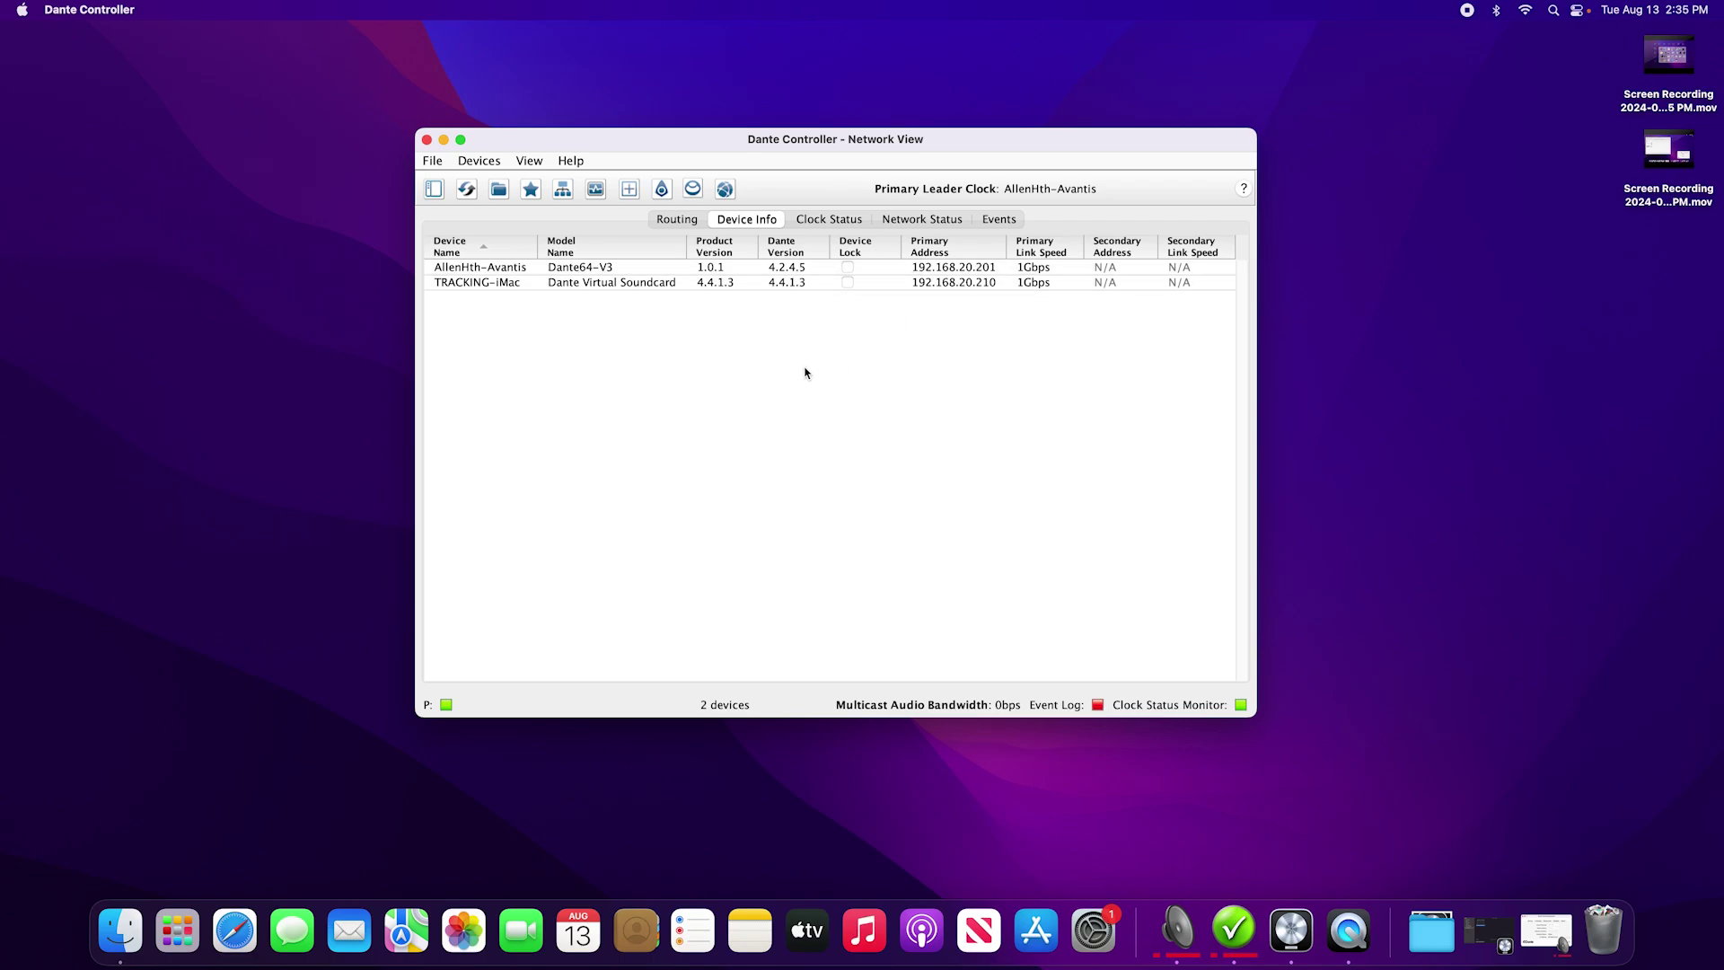
left_click(675, 220)
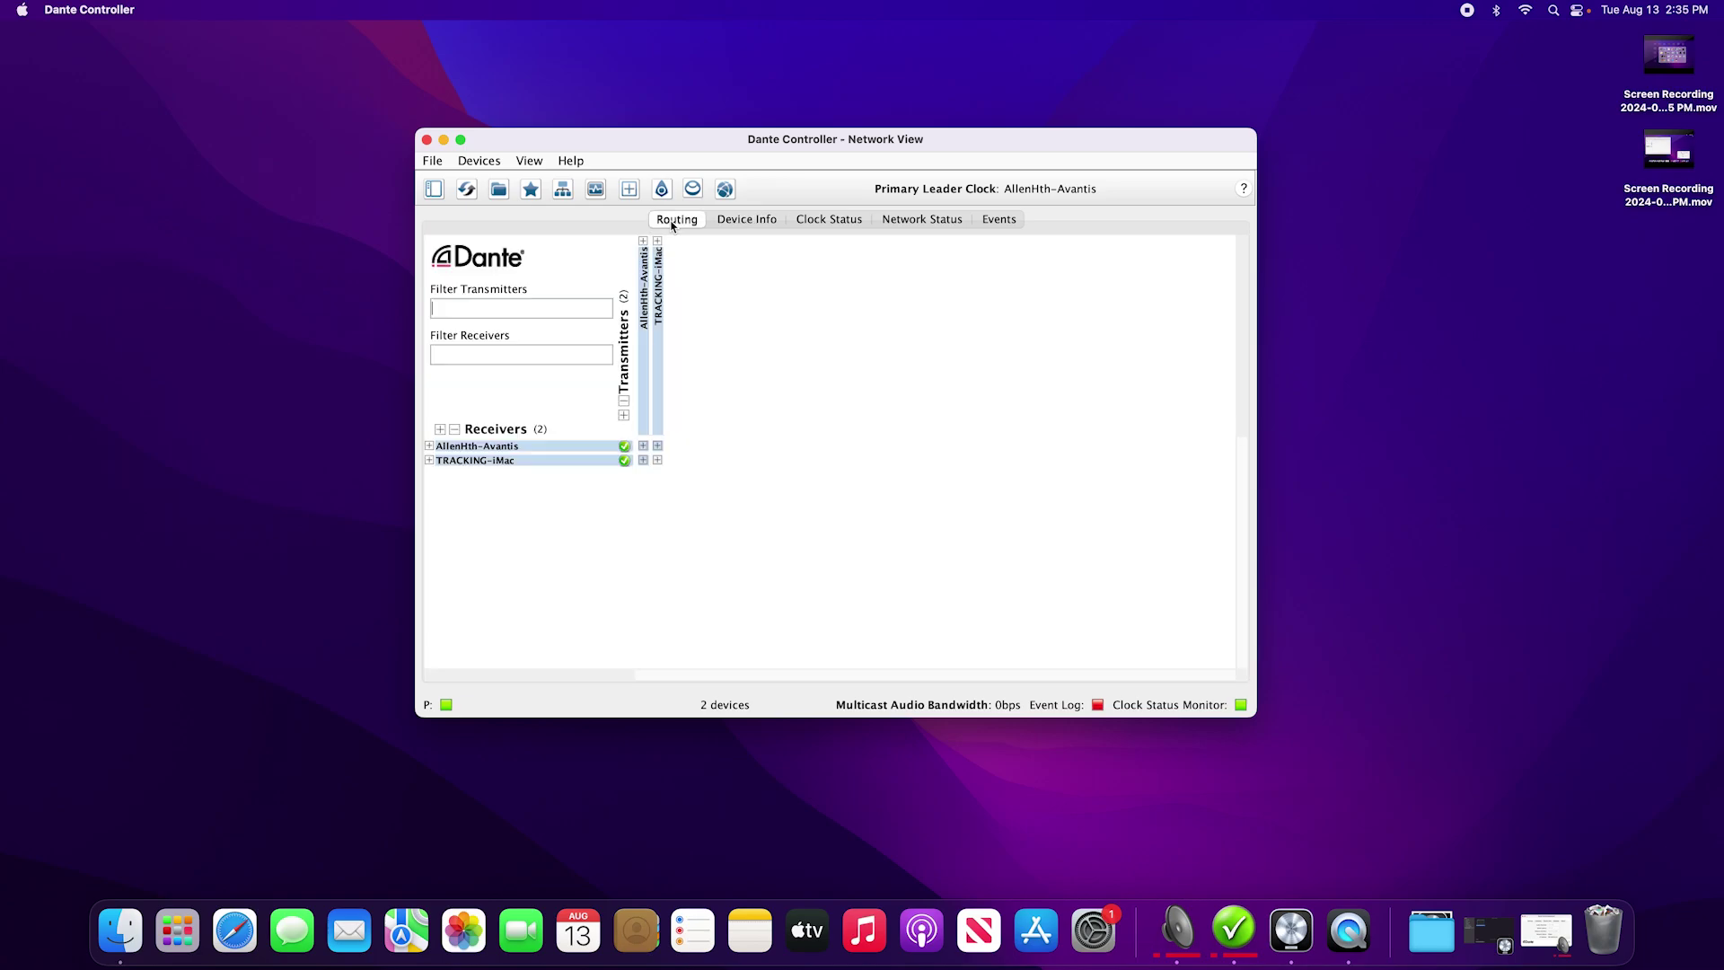
left_click(443, 140)
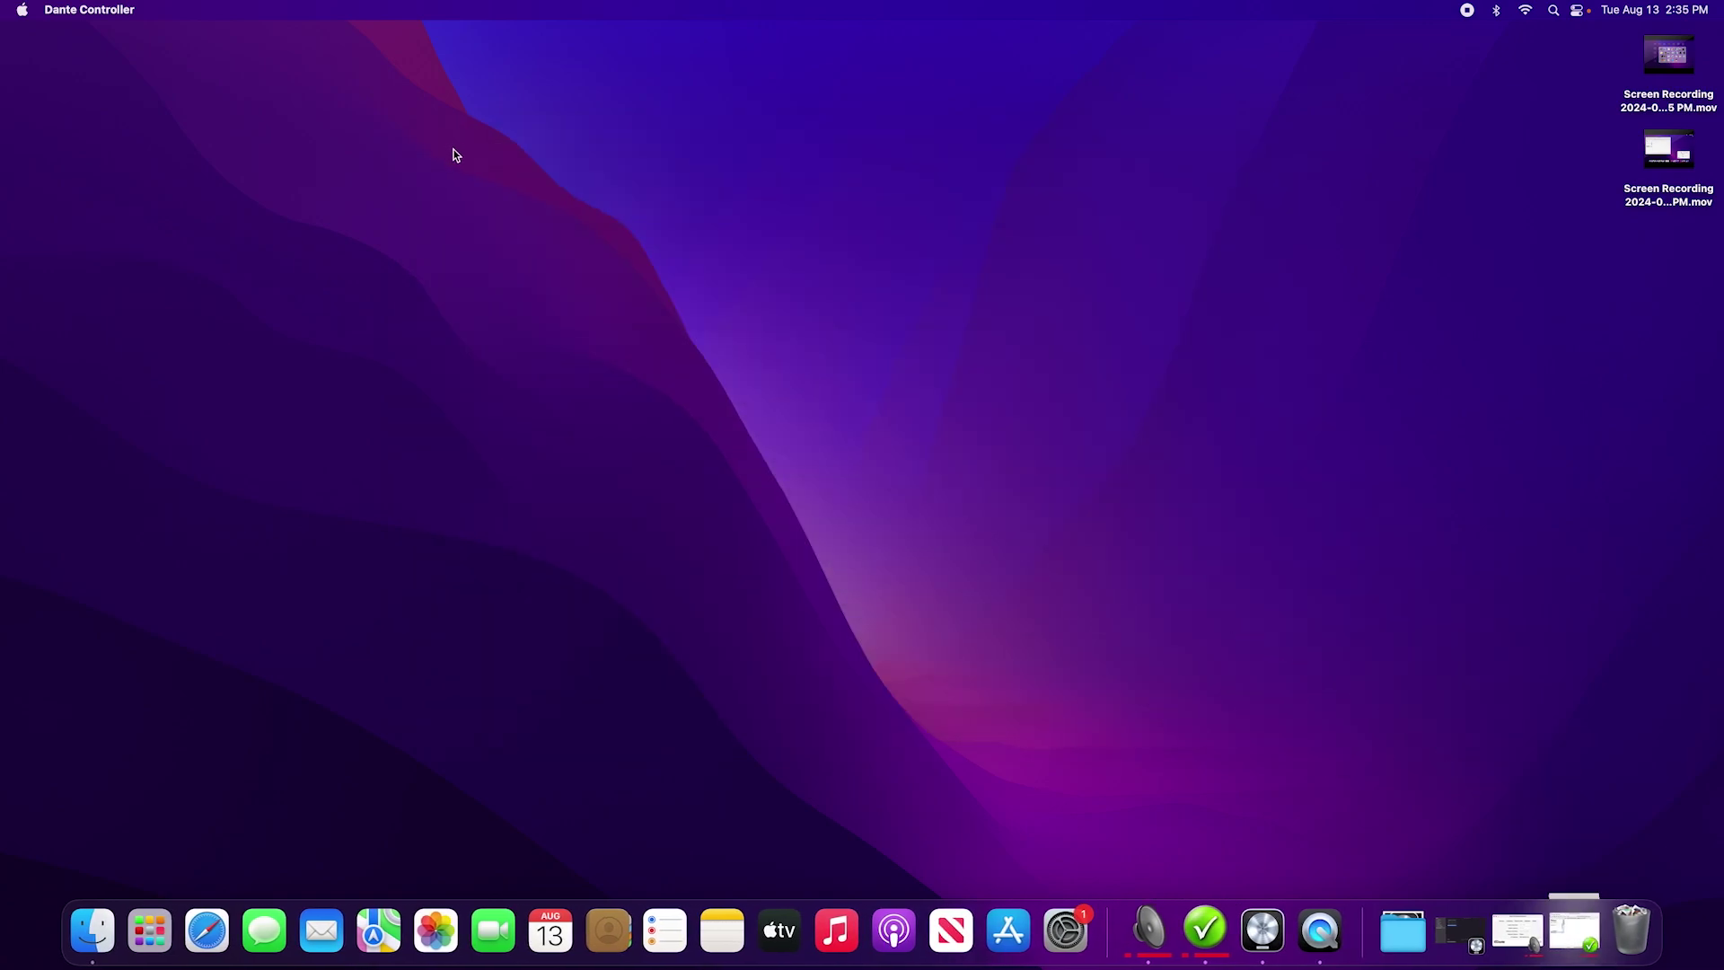
Switch to Logic Pro, create a project from the Sunday Recording Rig Template and look over its track list
left_click(1262, 930)
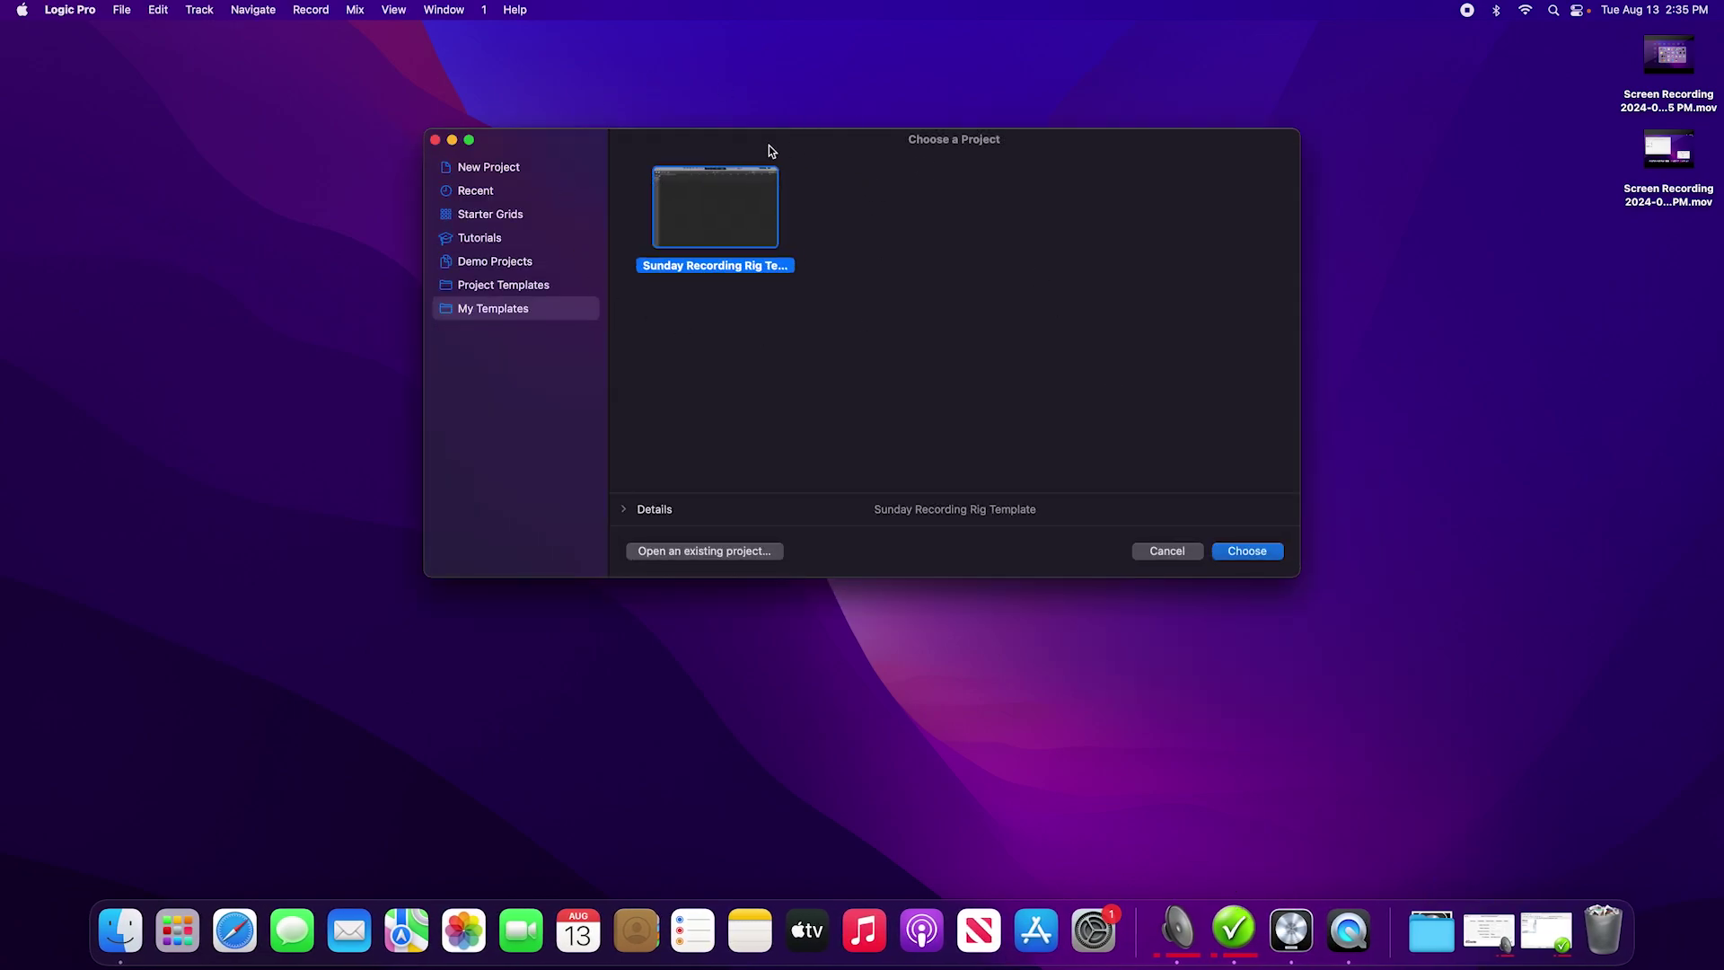
left_click(1264, 554)
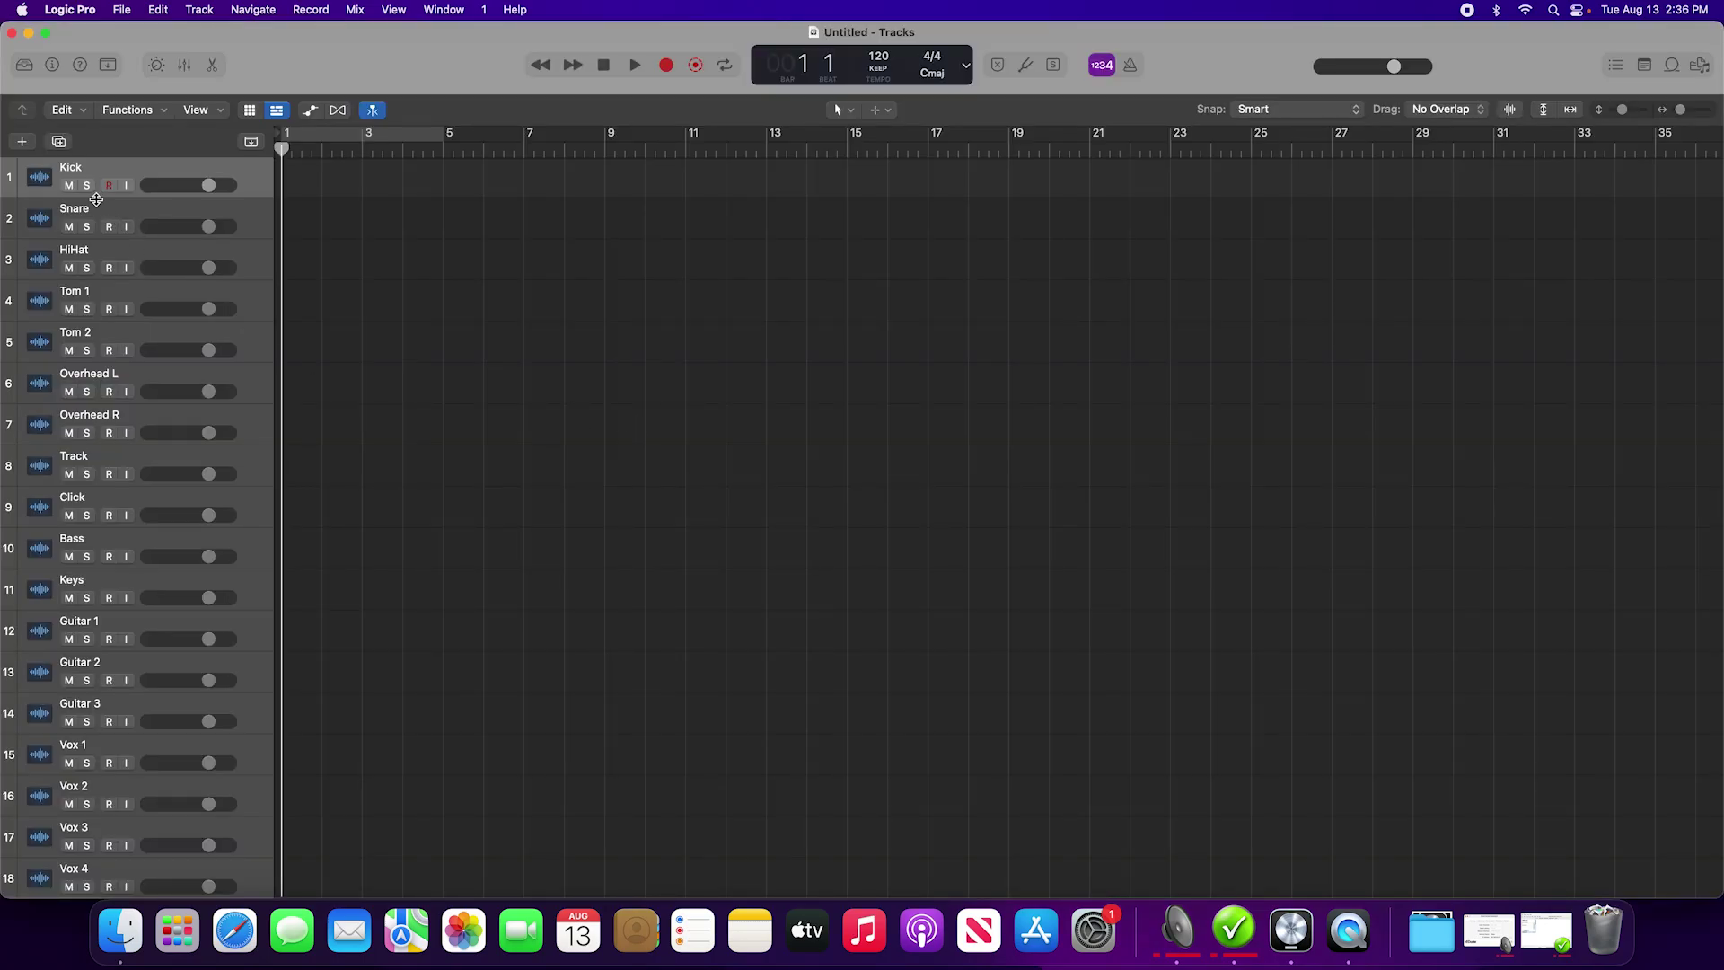
scroll(154, 478, "up", 2)
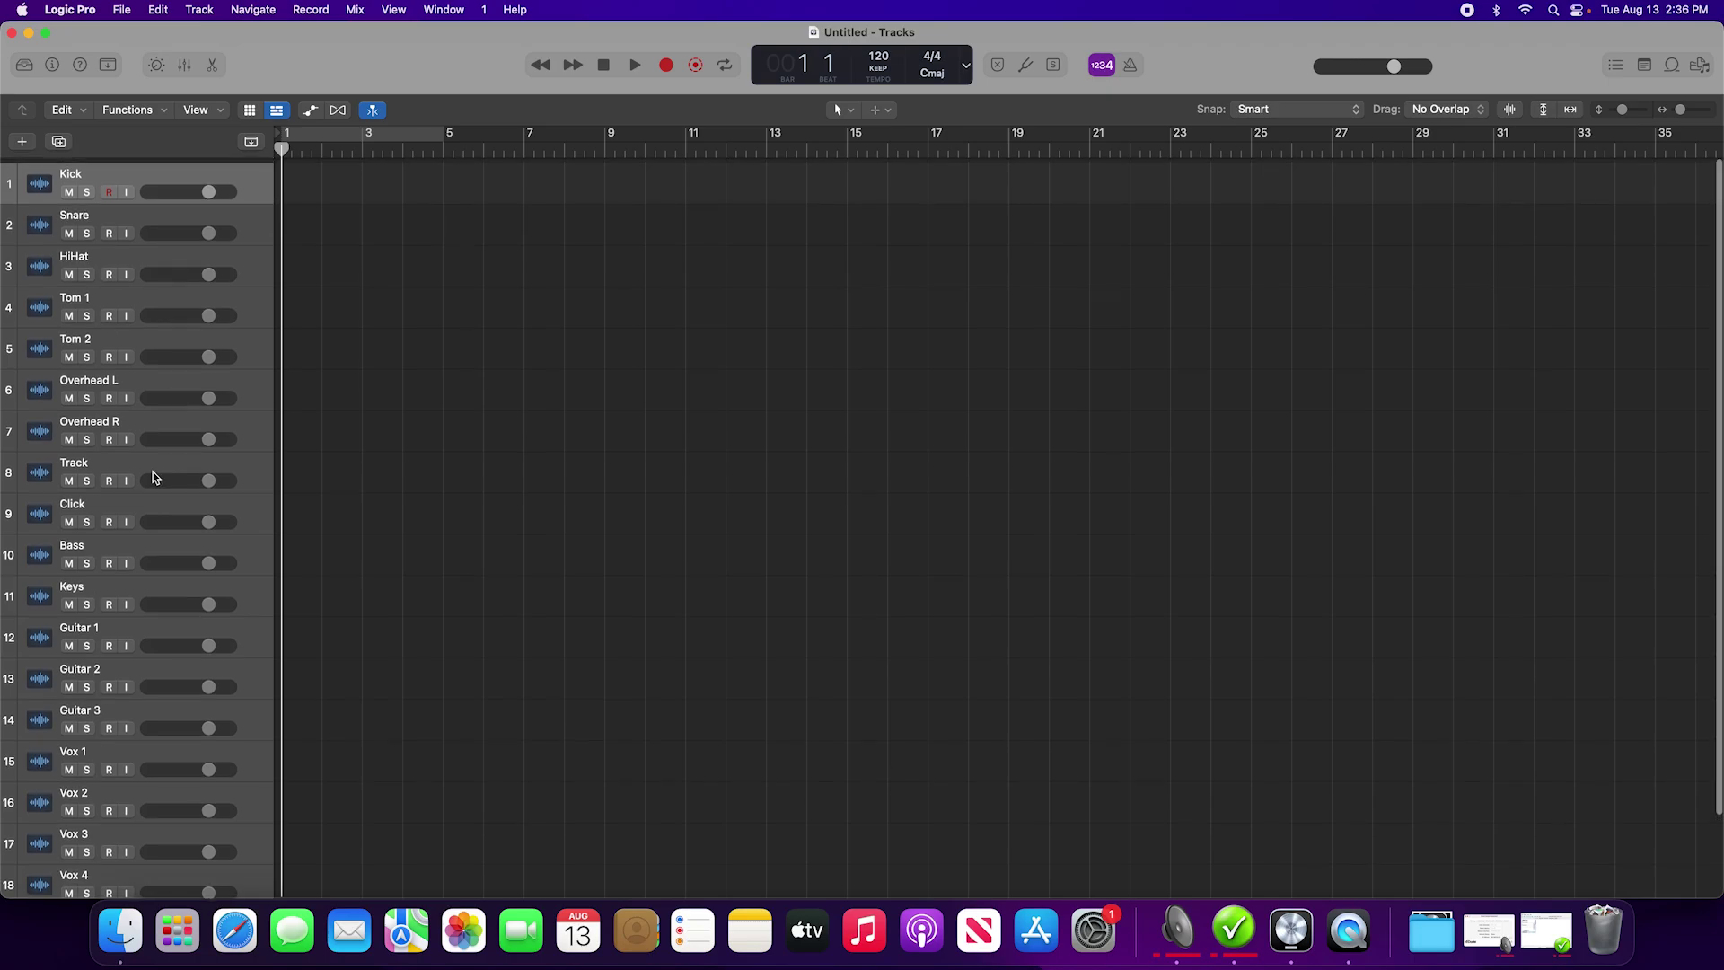
scroll(154, 477, "down", 2)
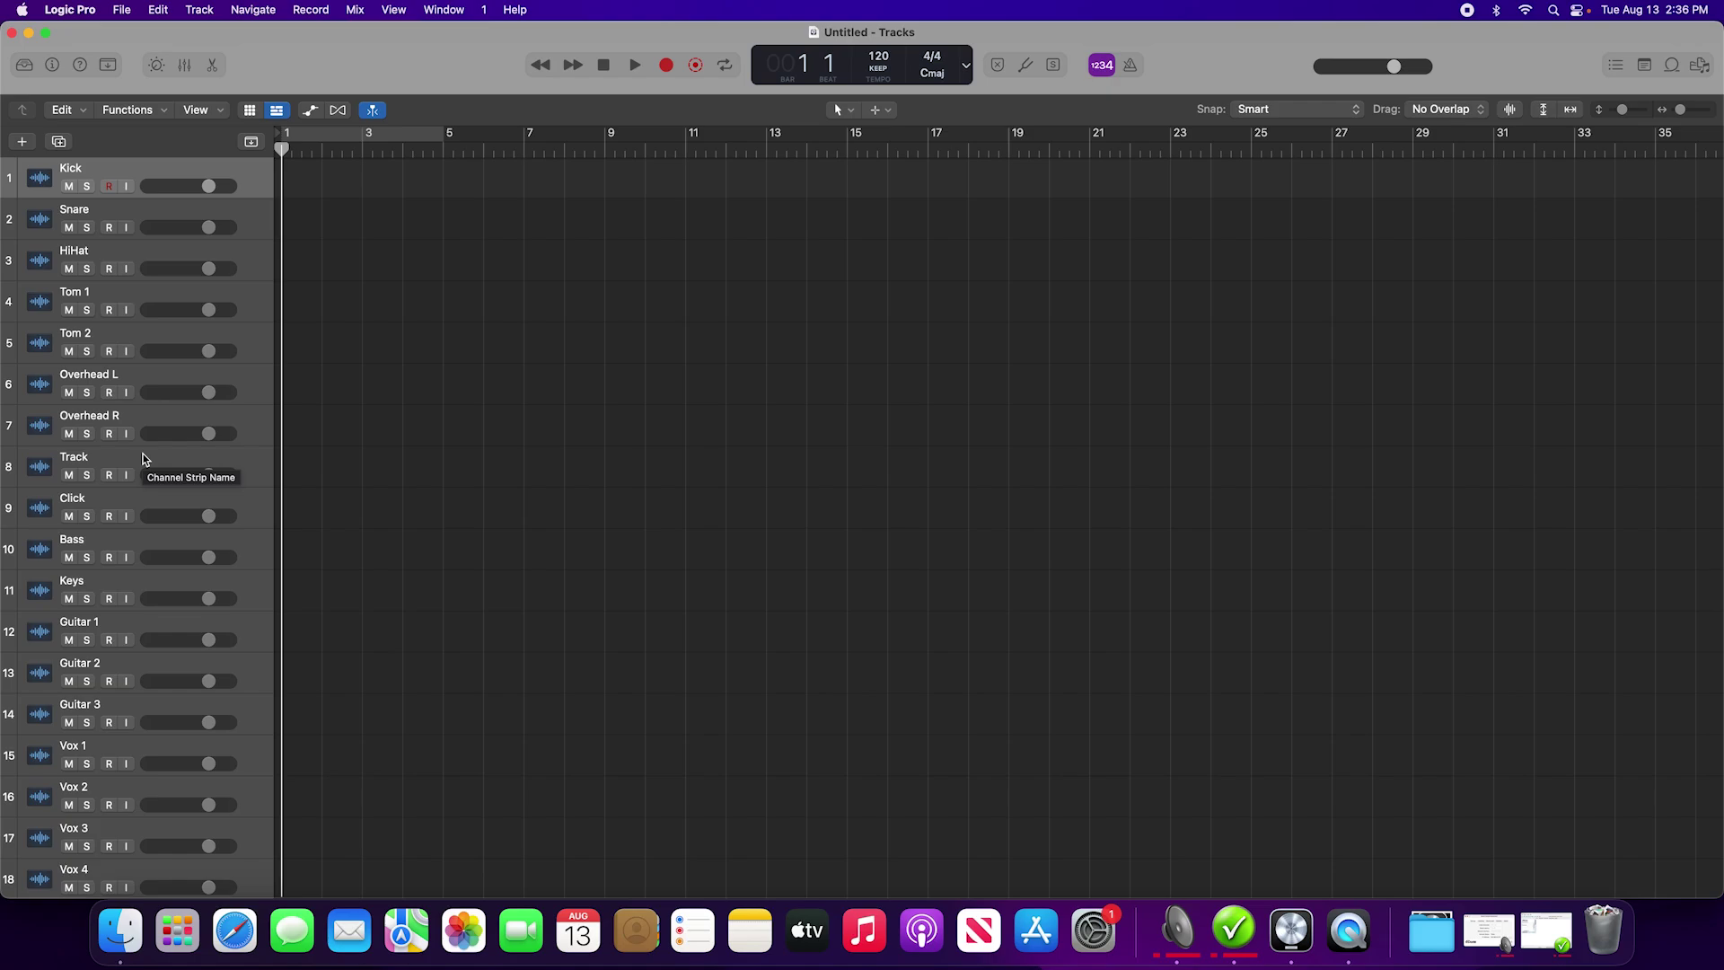
Record-enable the drum tracks: Kick, Snare, HiHat, Tom 1, Tom 2, Overhead L and Overhead R
left_click(109, 186)
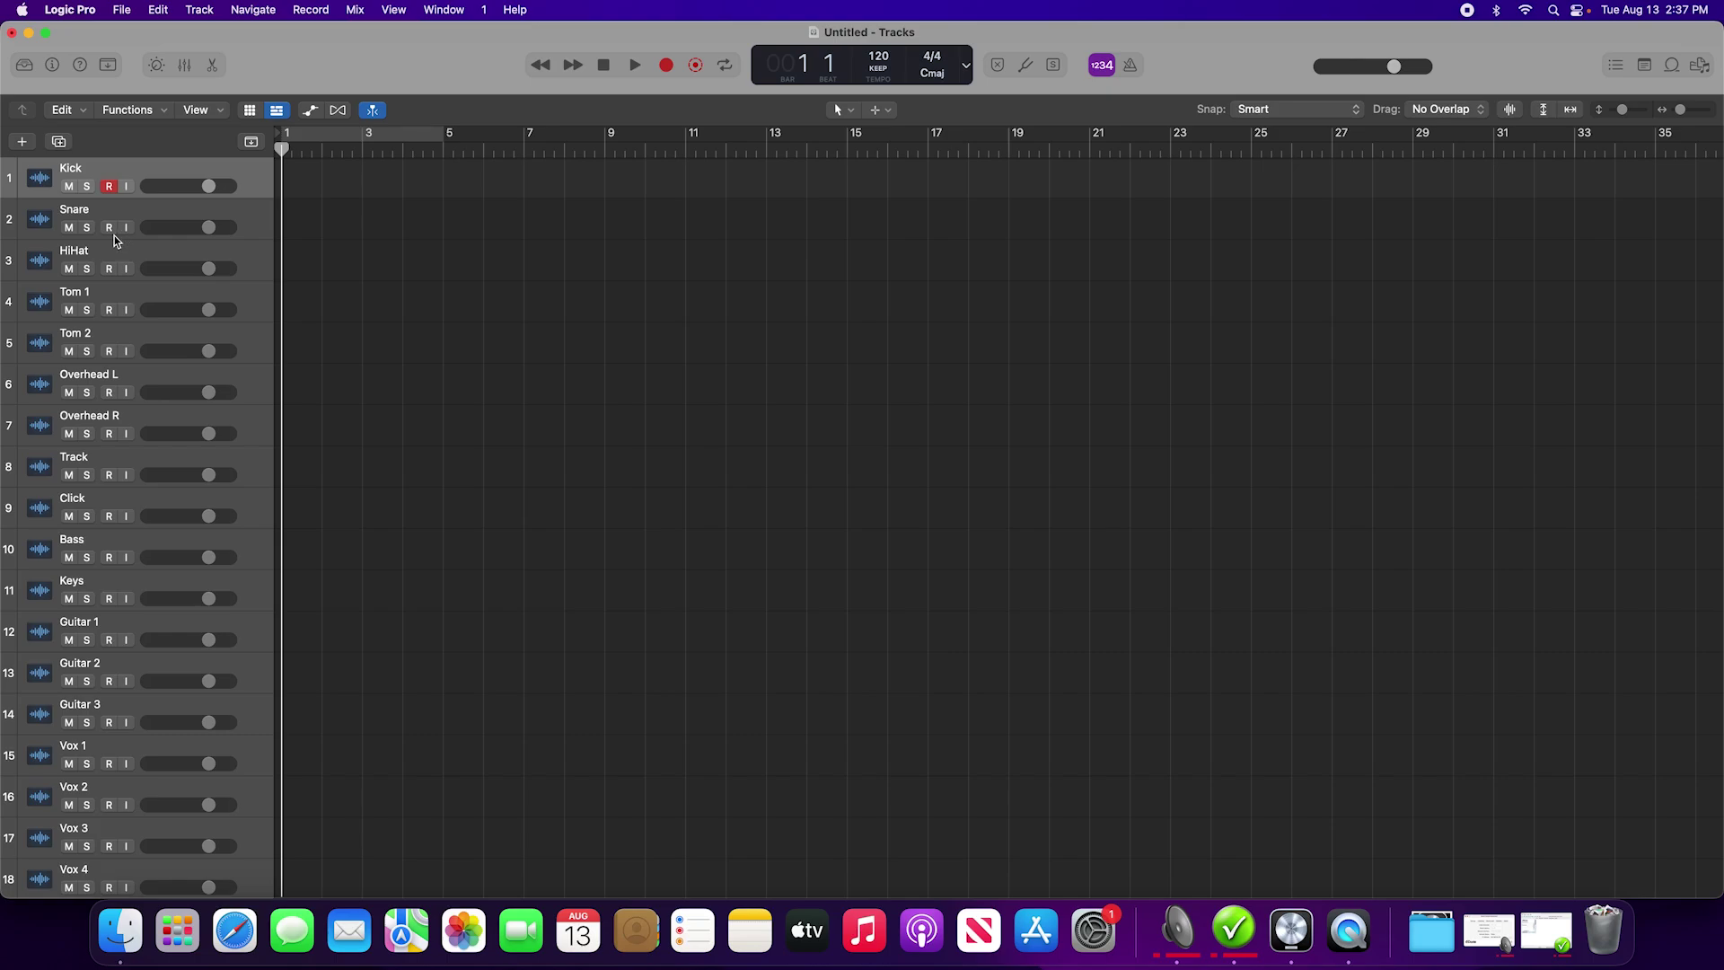
left_click(109, 227)
left_click(109, 269)
left_click(109, 309)
left_click(109, 351)
left_click(108, 393)
left_click(109, 433)
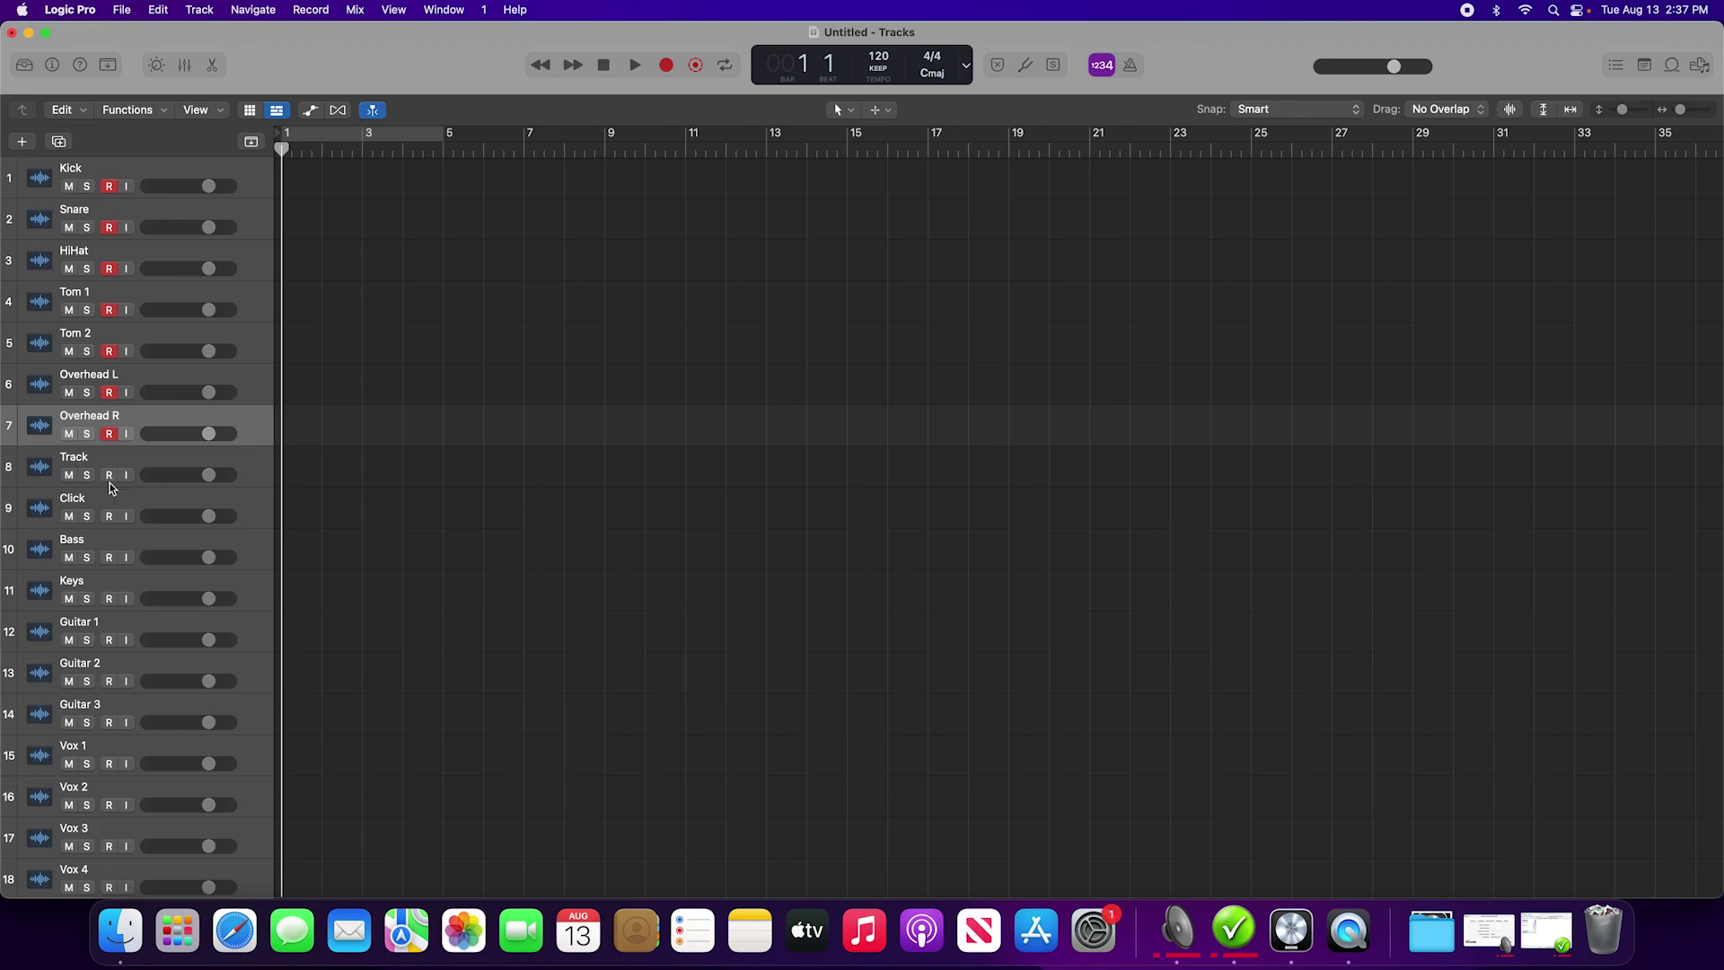
Record-enable the remaining tracks from Track and Click through Bass, Keys and Guitars 1–3 to Vox 1–4
left_click(109, 475)
left_click(108, 558)
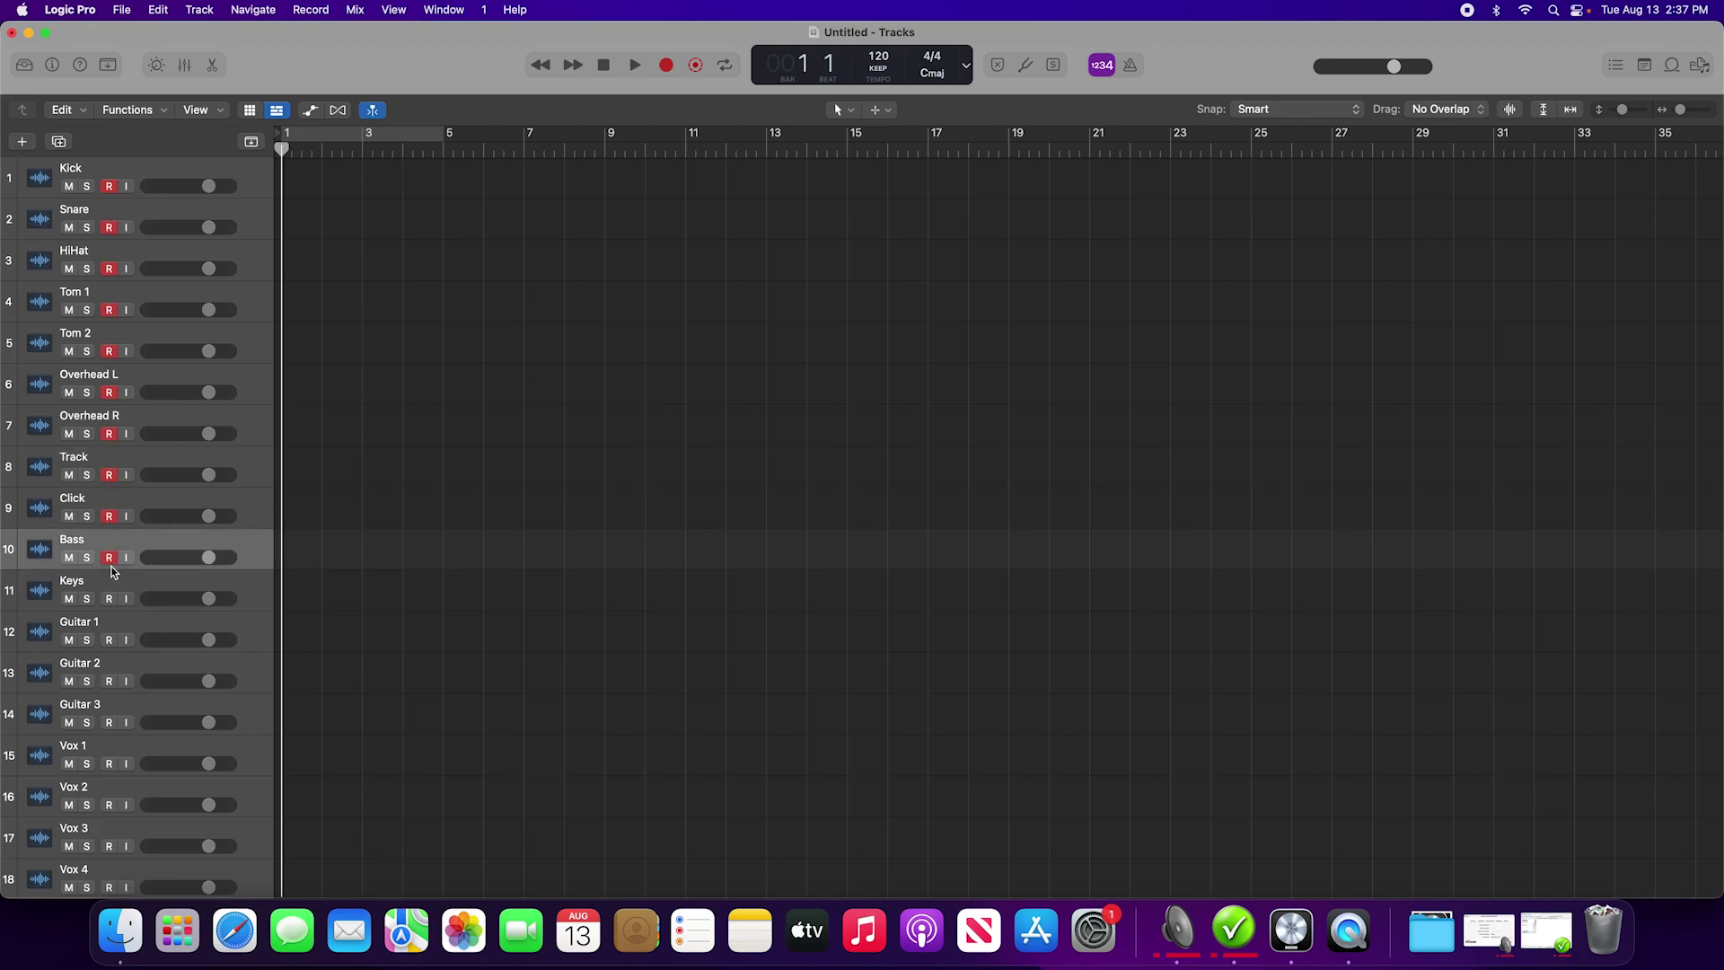
left_click(108, 640)
left_click(109, 682)
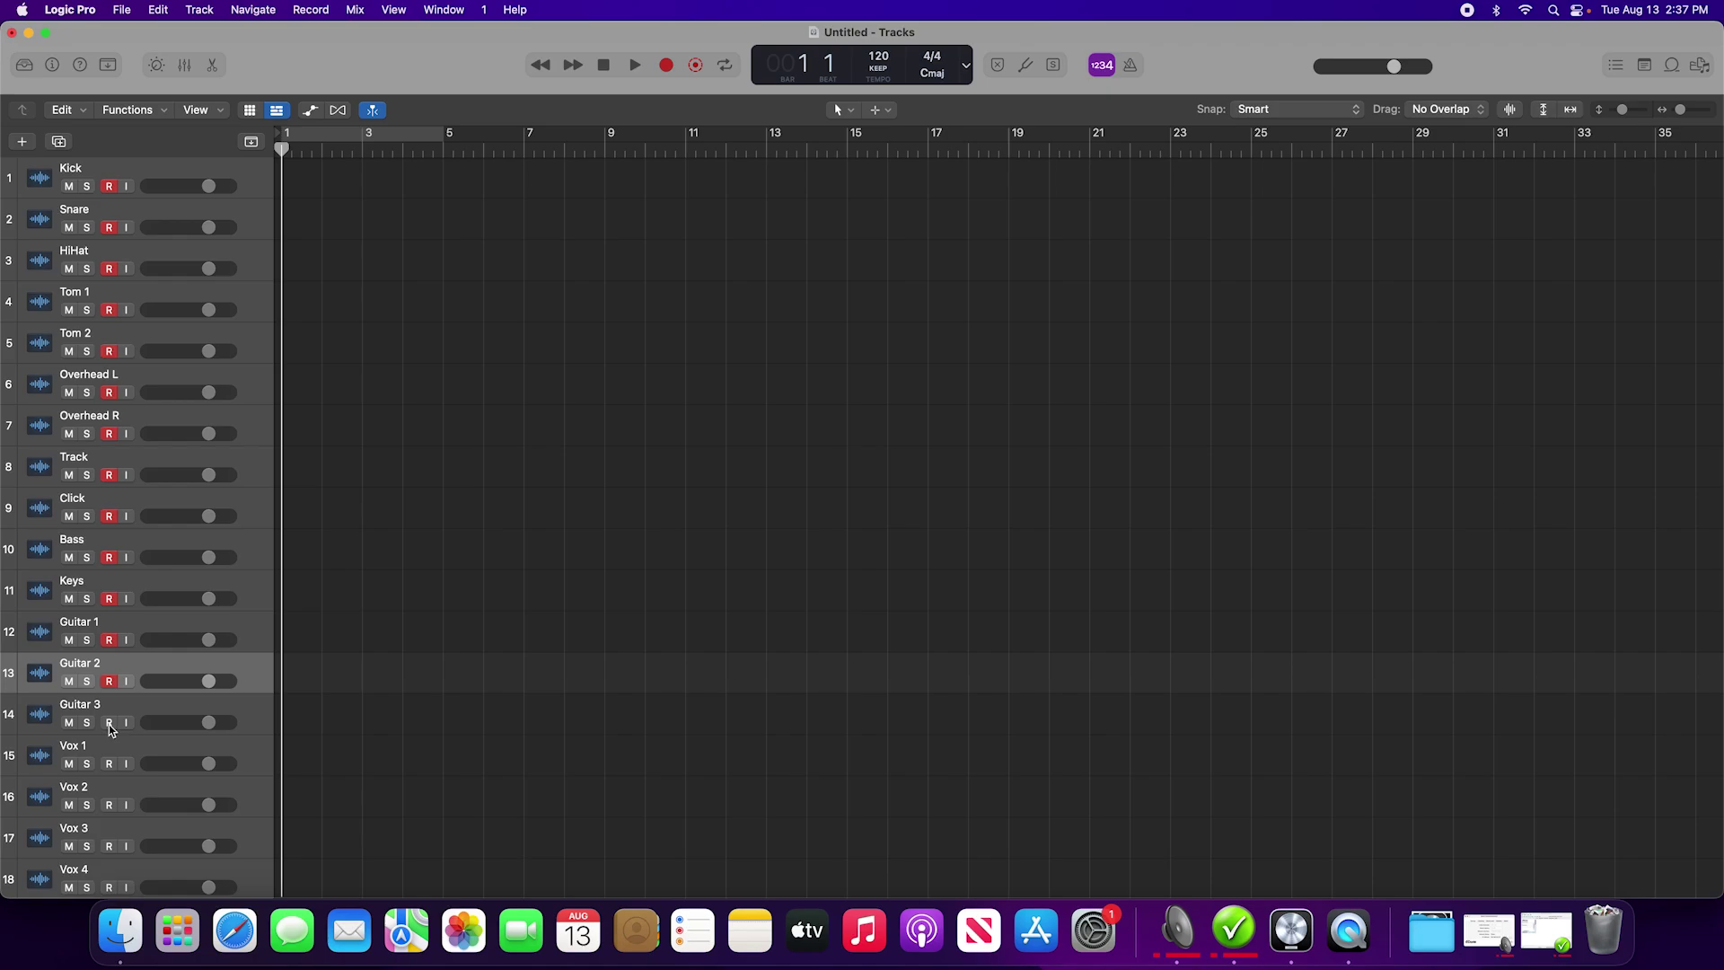
left_click(109, 763)
left_click(109, 805)
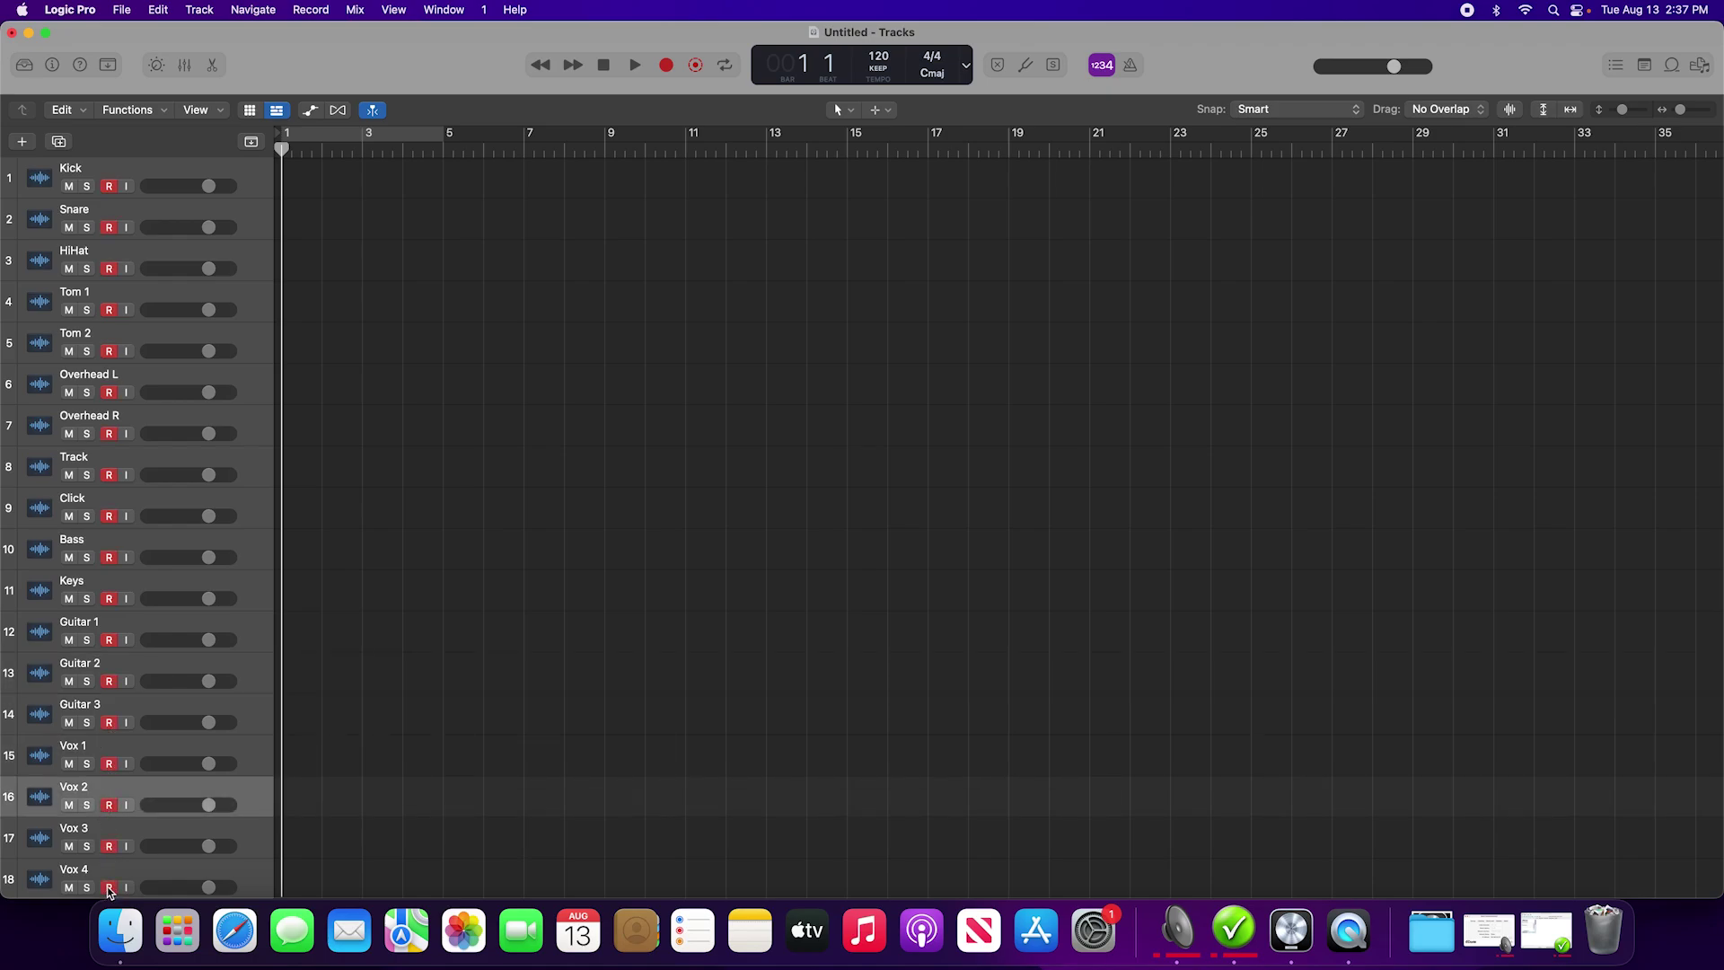
left_click(108, 683, "alt")
left_click(108, 846, "alt")
Record a test take of about two bars on all armed tracks, and close the untitled project without saving
left_click(667, 66)
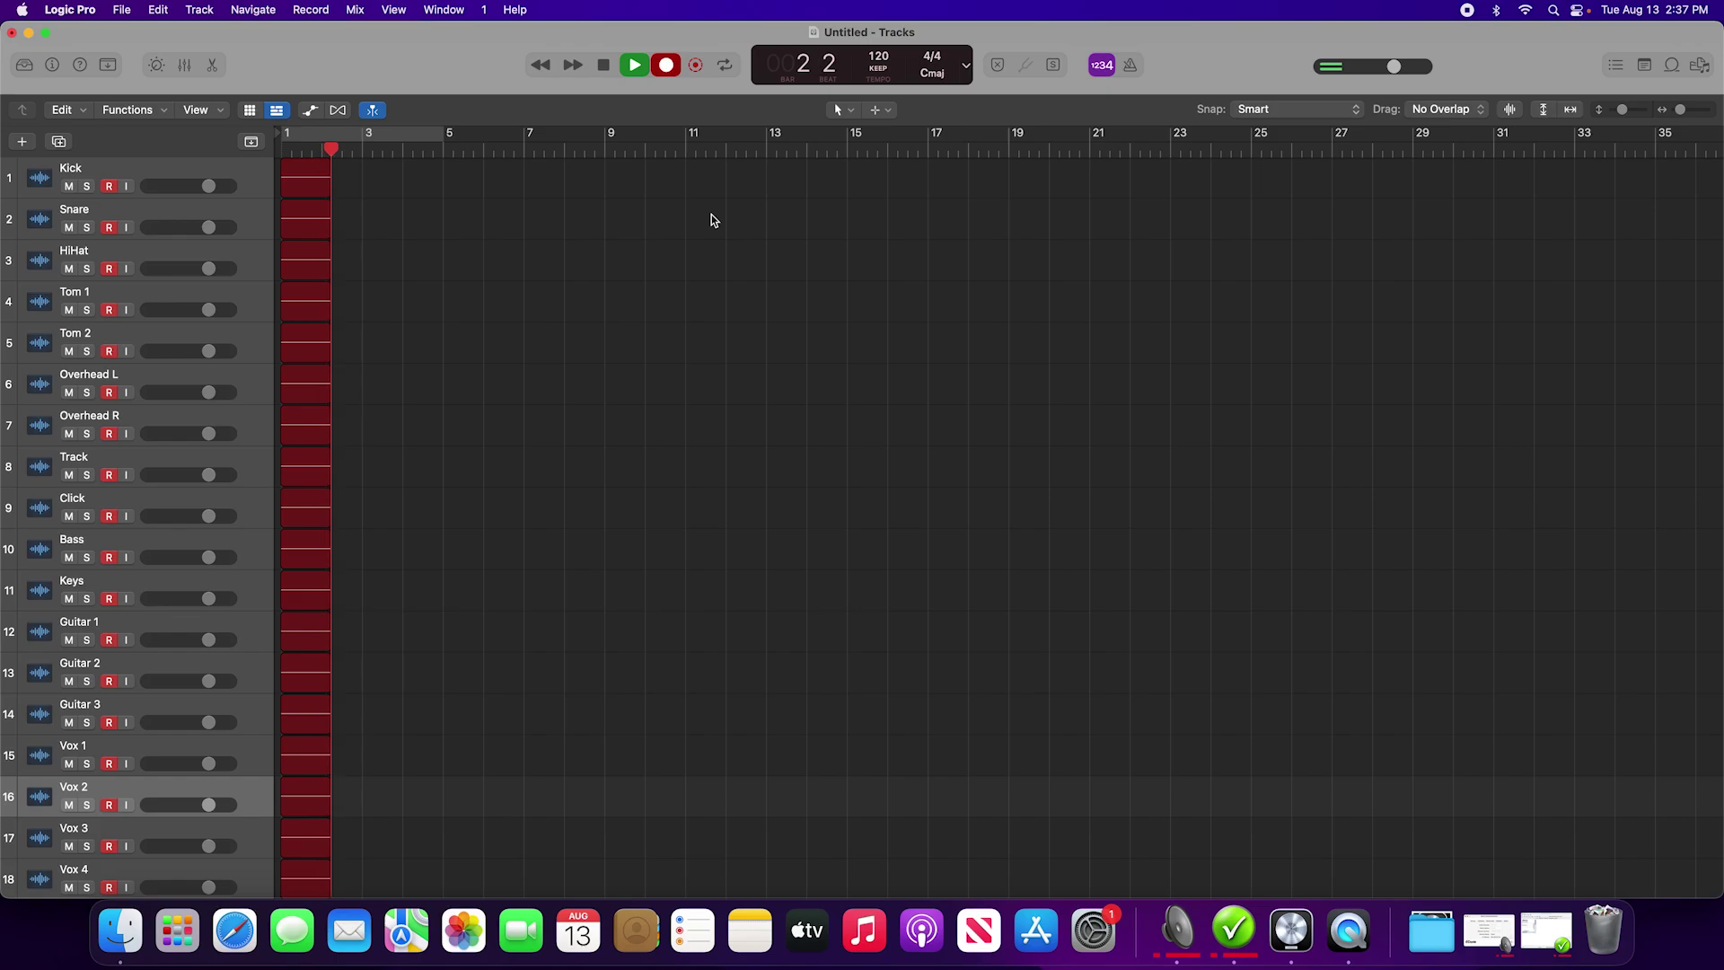
left_click(602, 70)
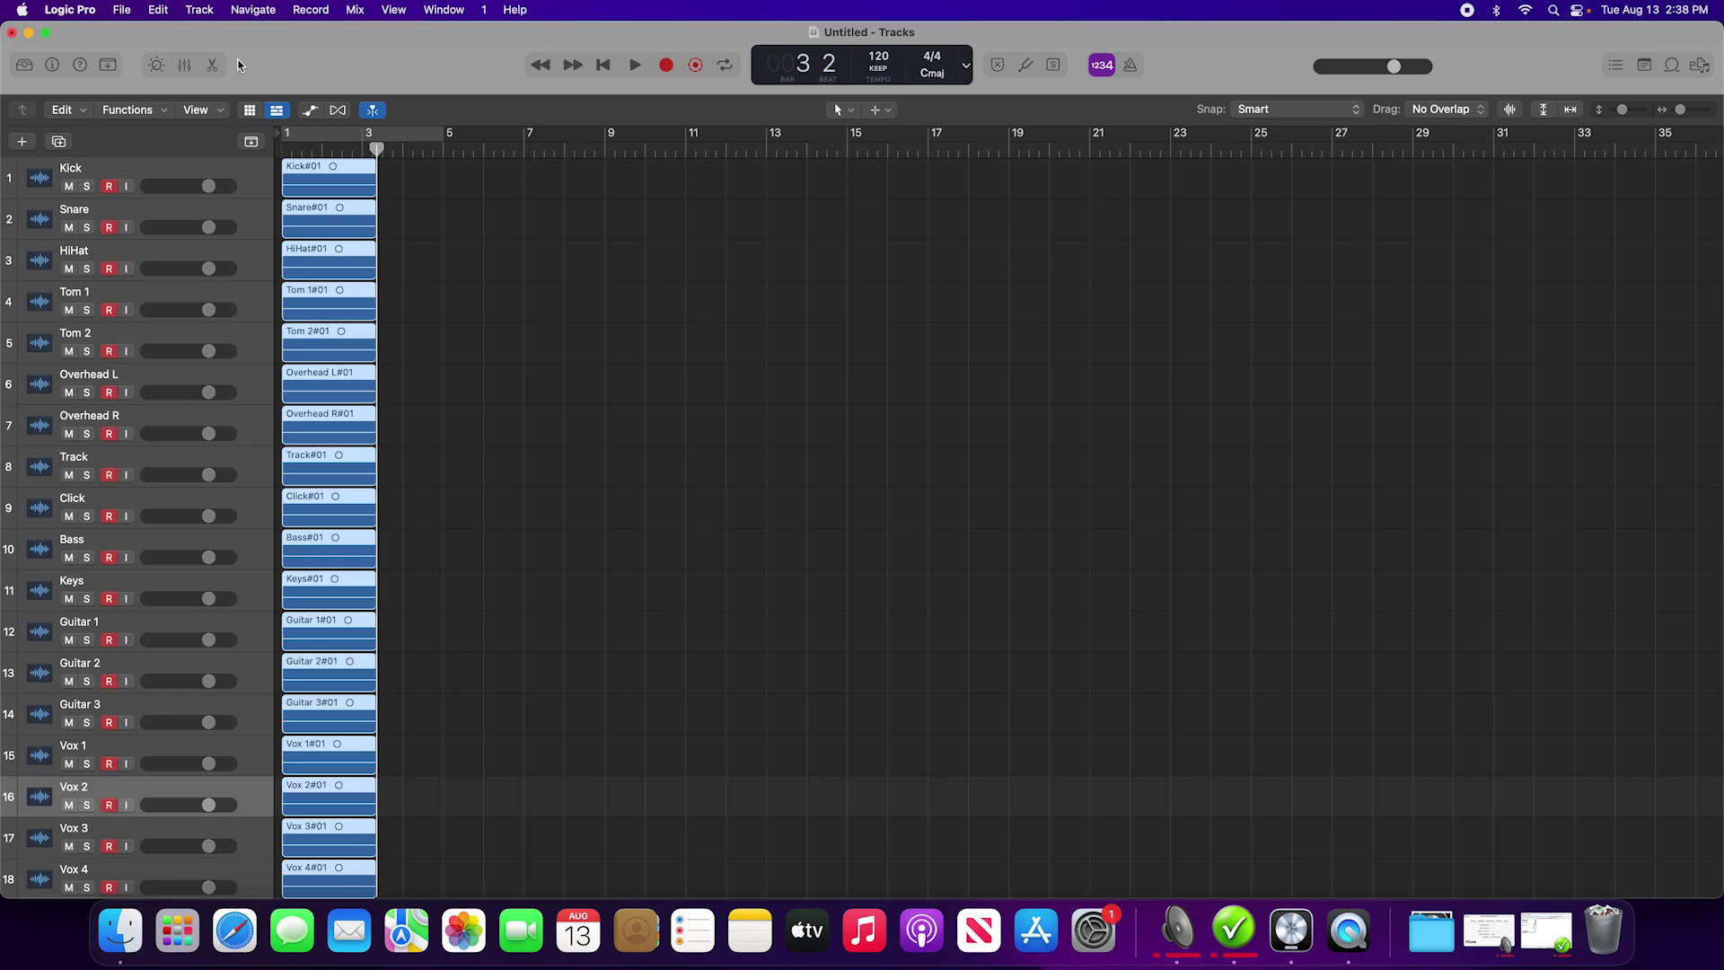
left_click(13, 32)
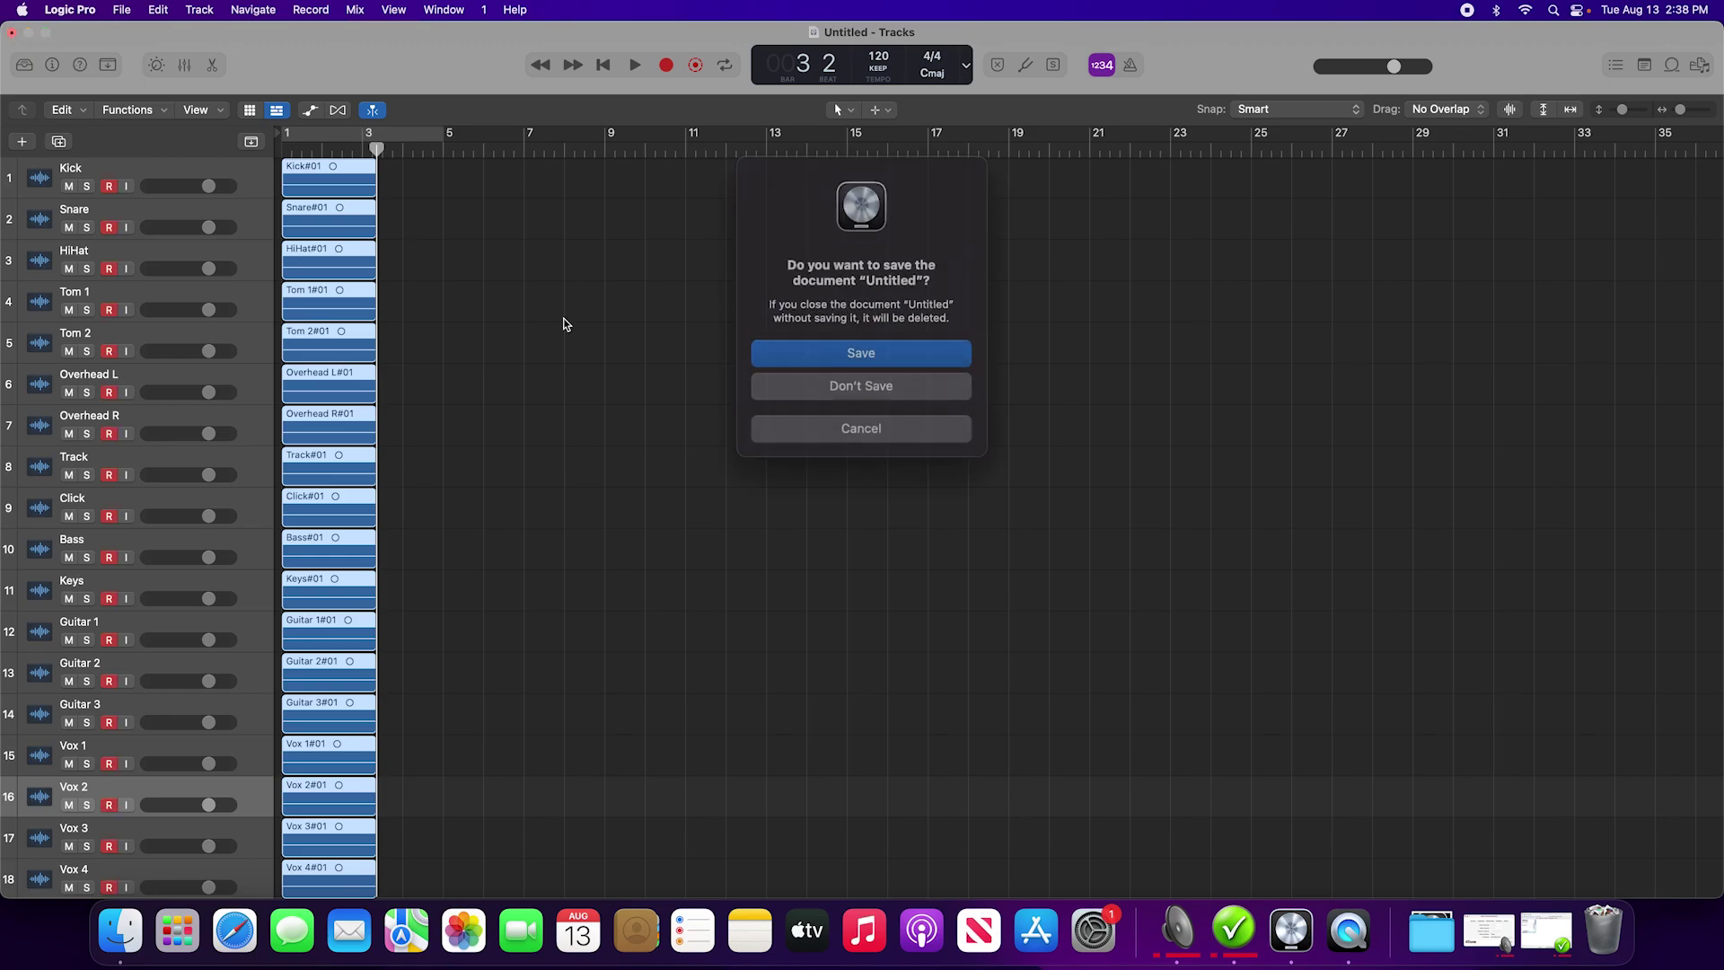
left_click(826, 383)
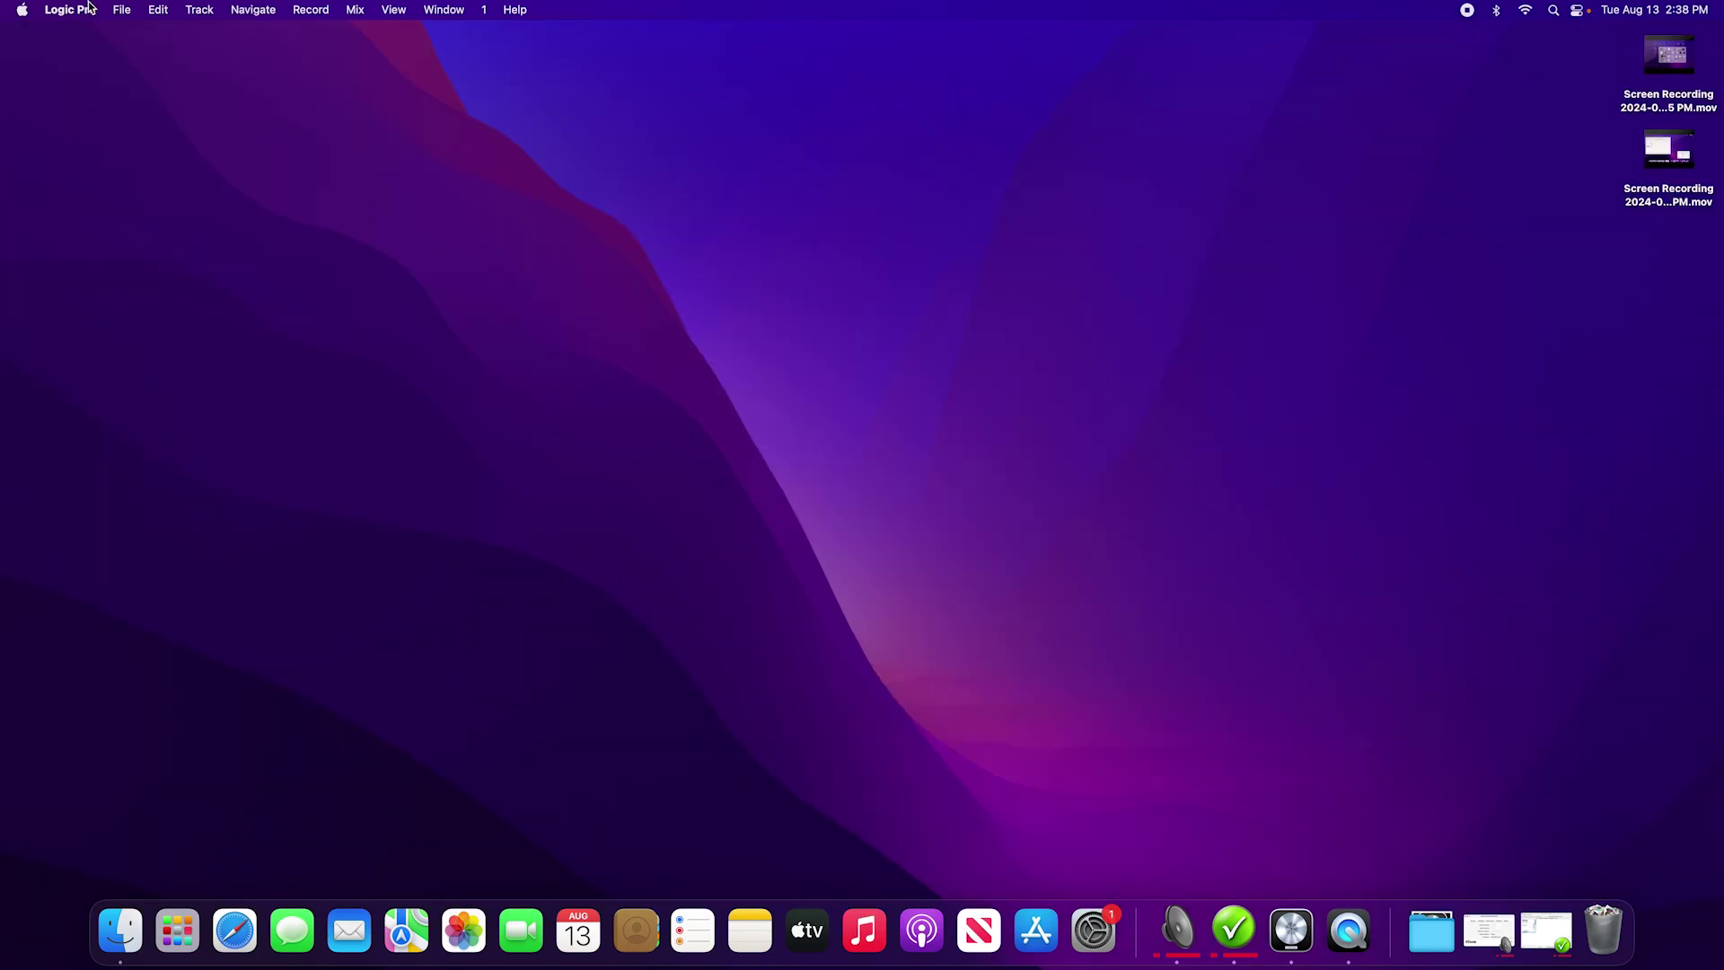
Open the recent project 8/4/24 - 1100 and look over the recorded regions along its timeline
left_click(125, 9)
mouse_move(249, 90)
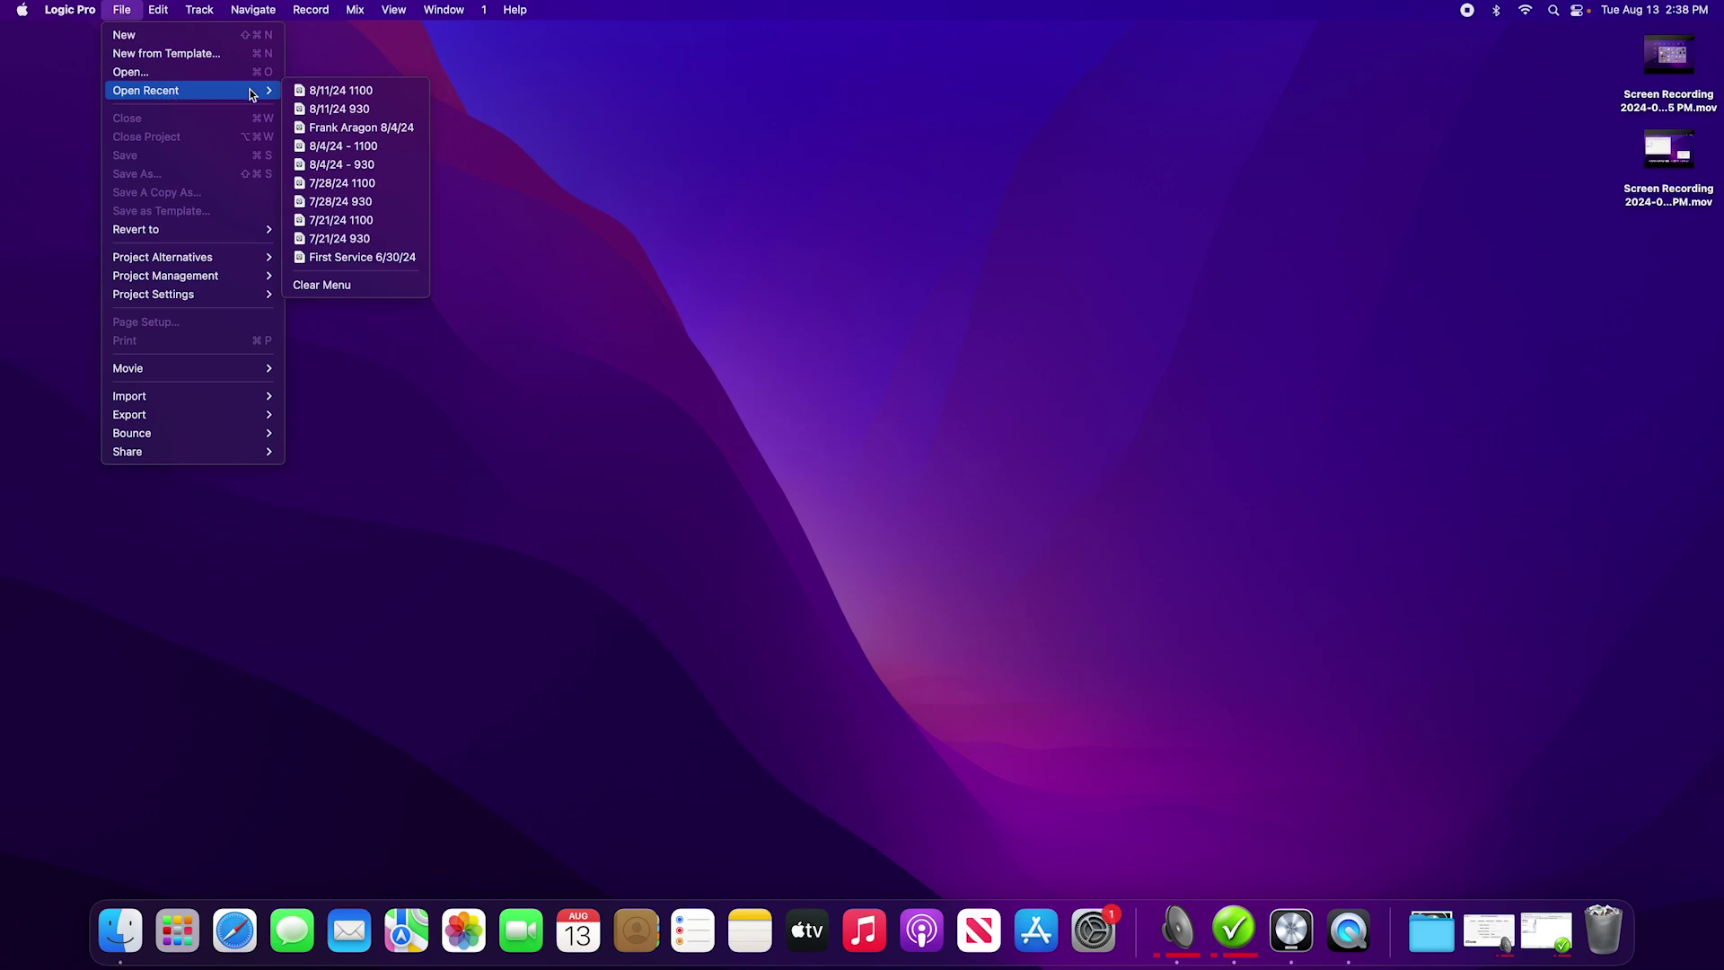
left_click(342, 147)
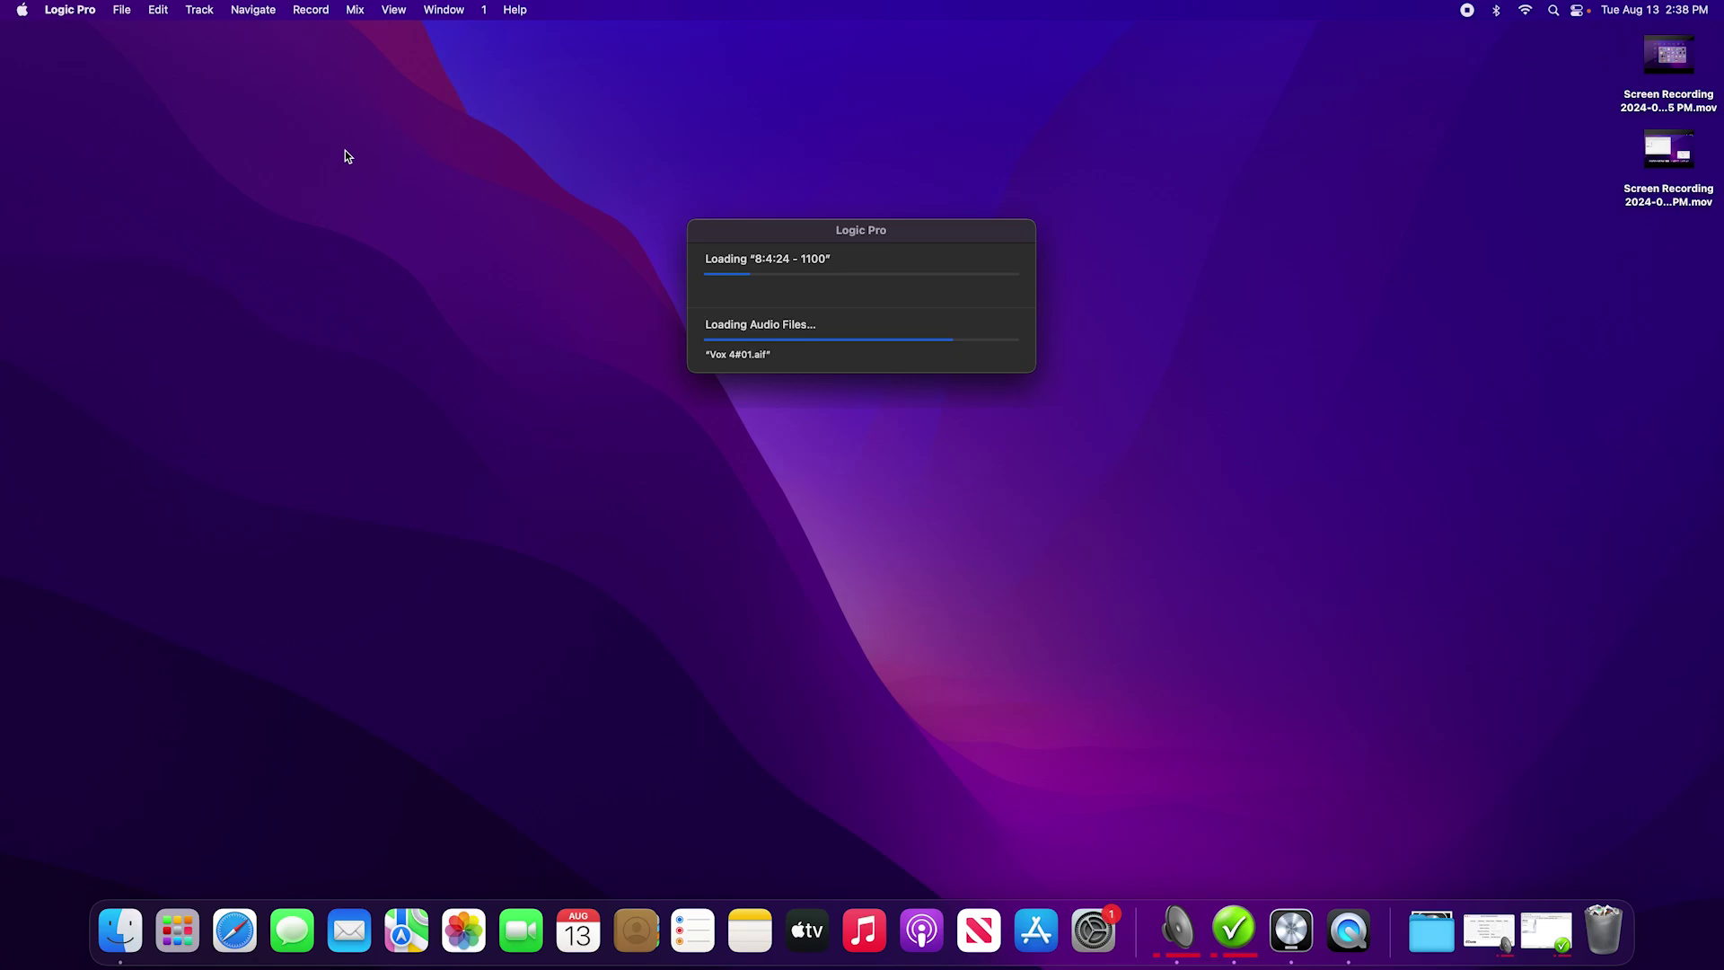
scroll(473, 288, "left", 15)
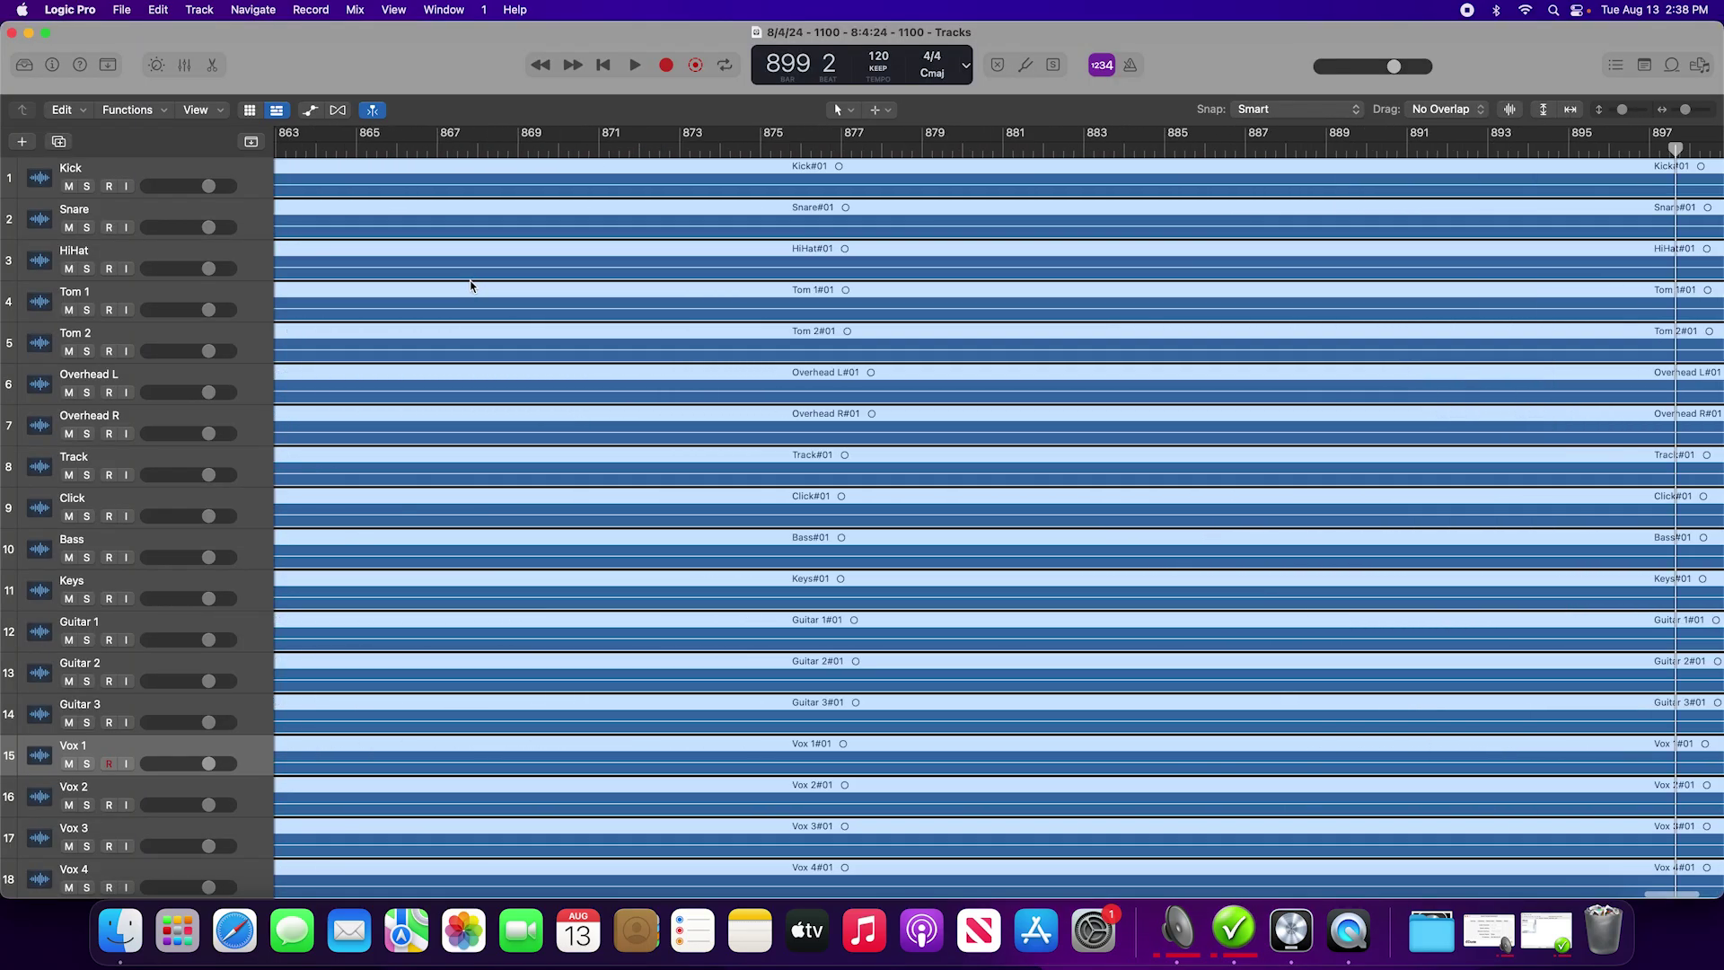
scroll(476, 288, "left", 20)
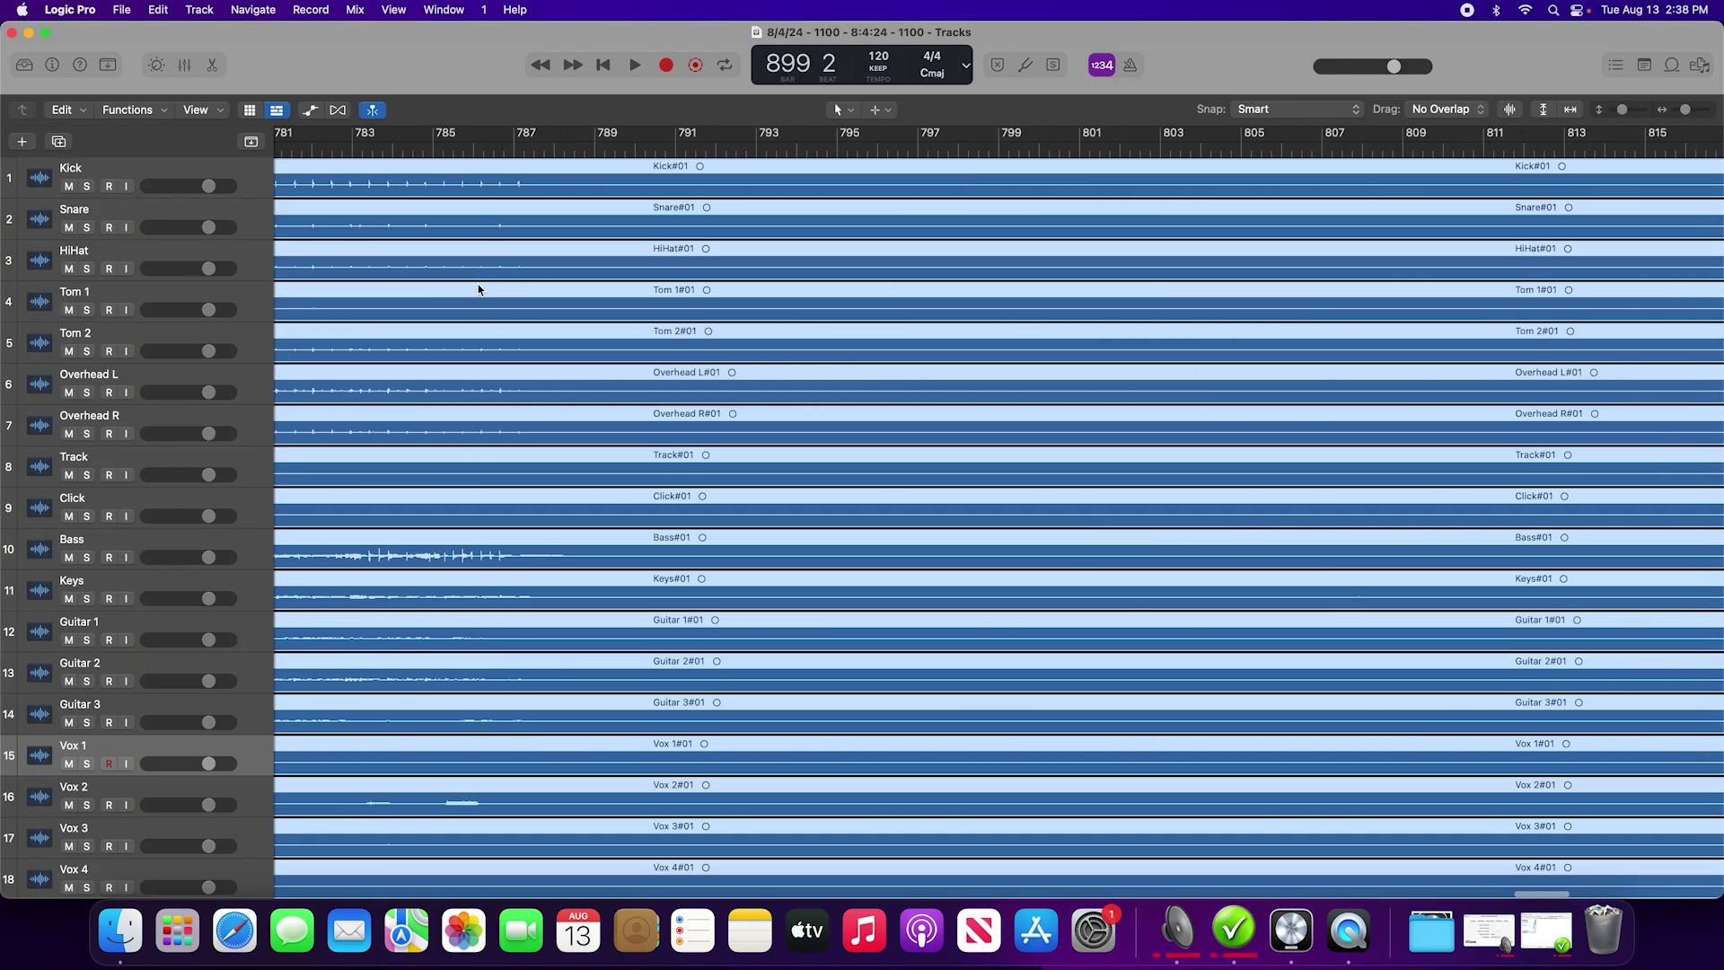
scroll(478, 288, "left", 7)
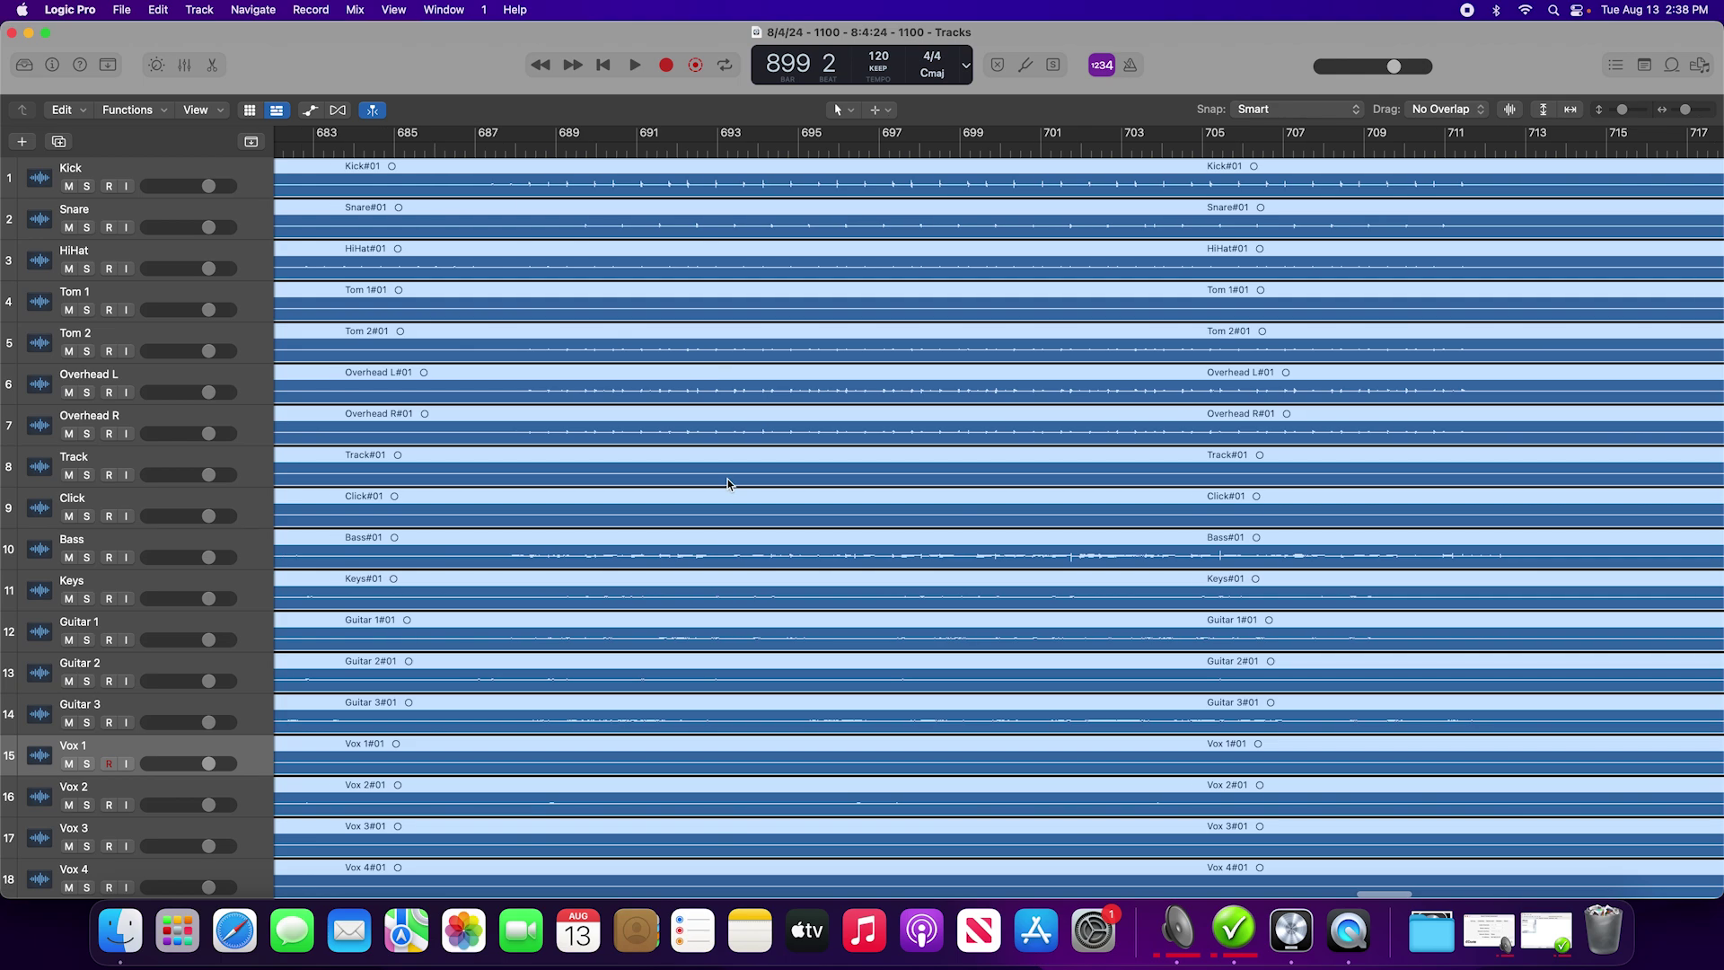
scroll(701, 413, "left", 15)
scroll(698, 348, "right", 20)
Return the playhead to the project start, move it to bar 22 and play back about three bars
left_click(541, 67)
left_click(542, 67)
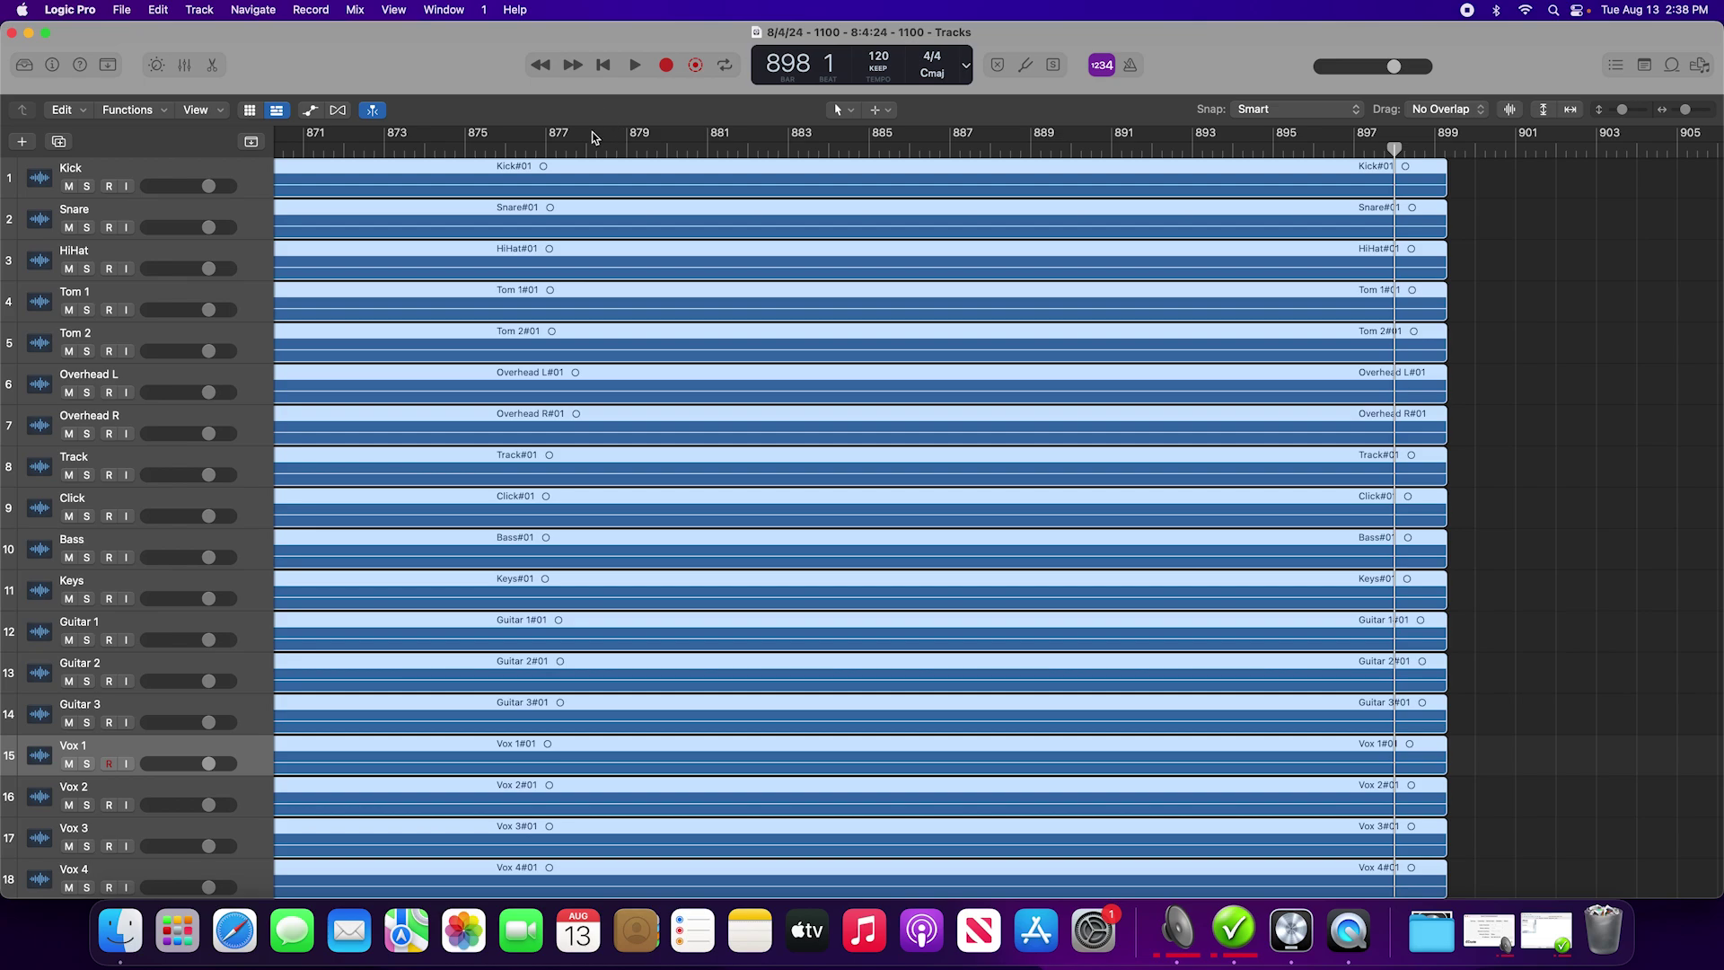
left_click(604, 64)
left_click_drag(1089, 150, 1130, 151)
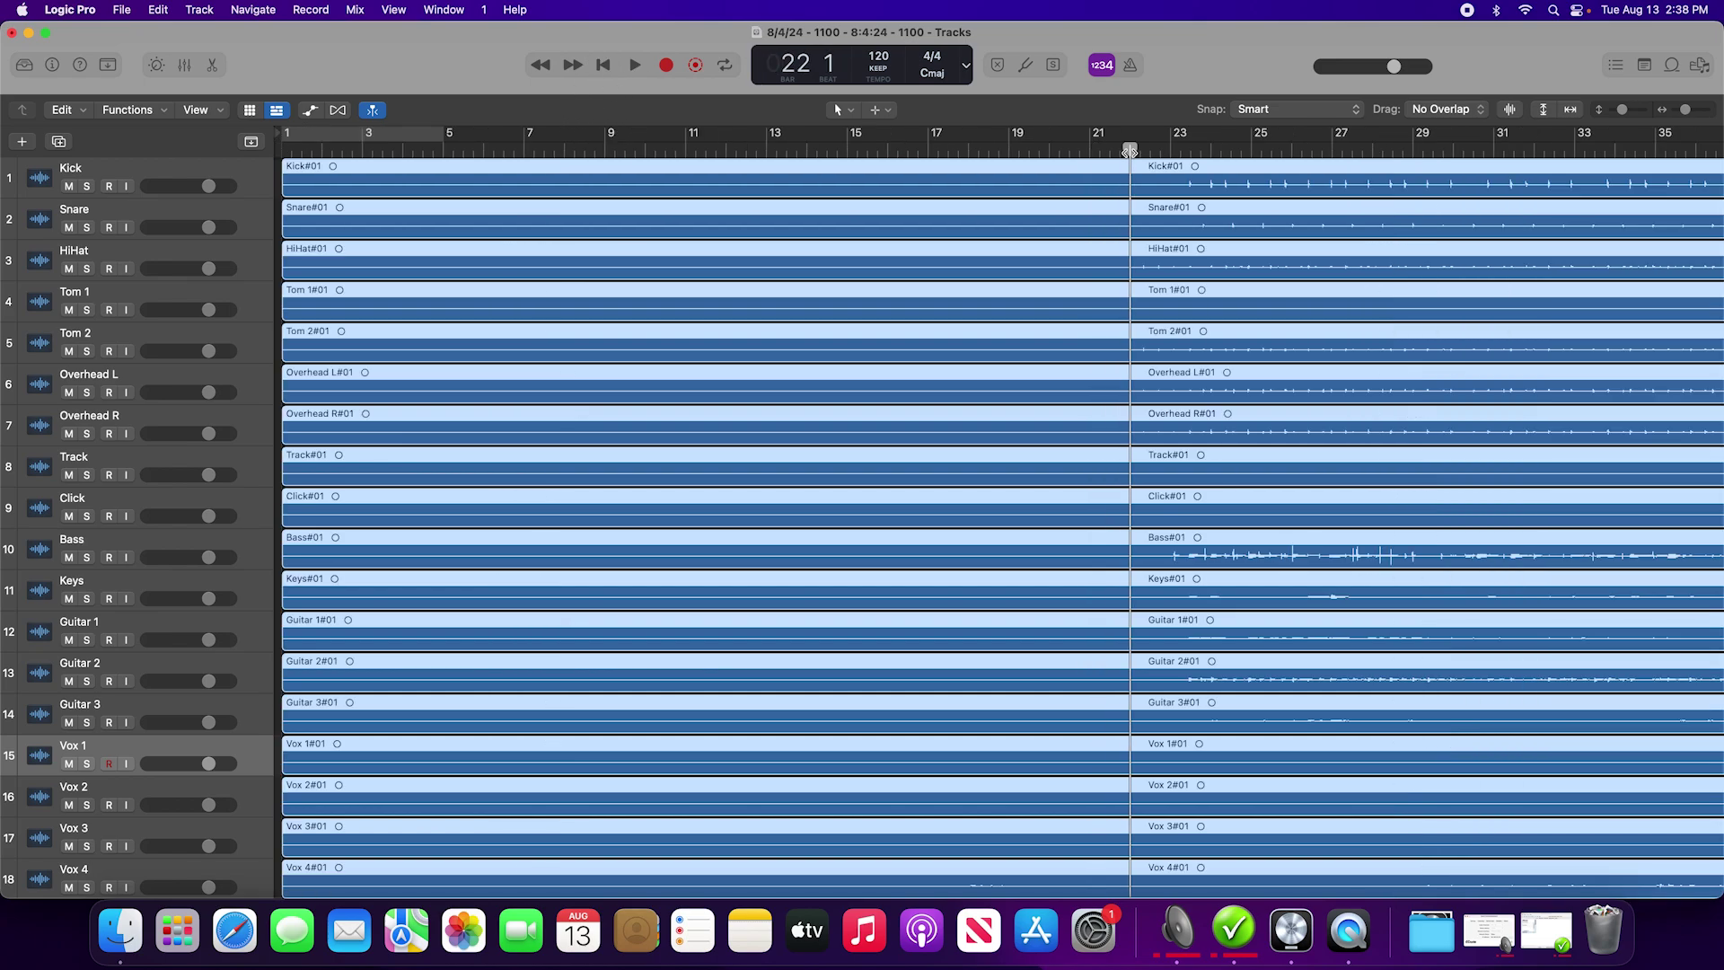
left_click(635, 66)
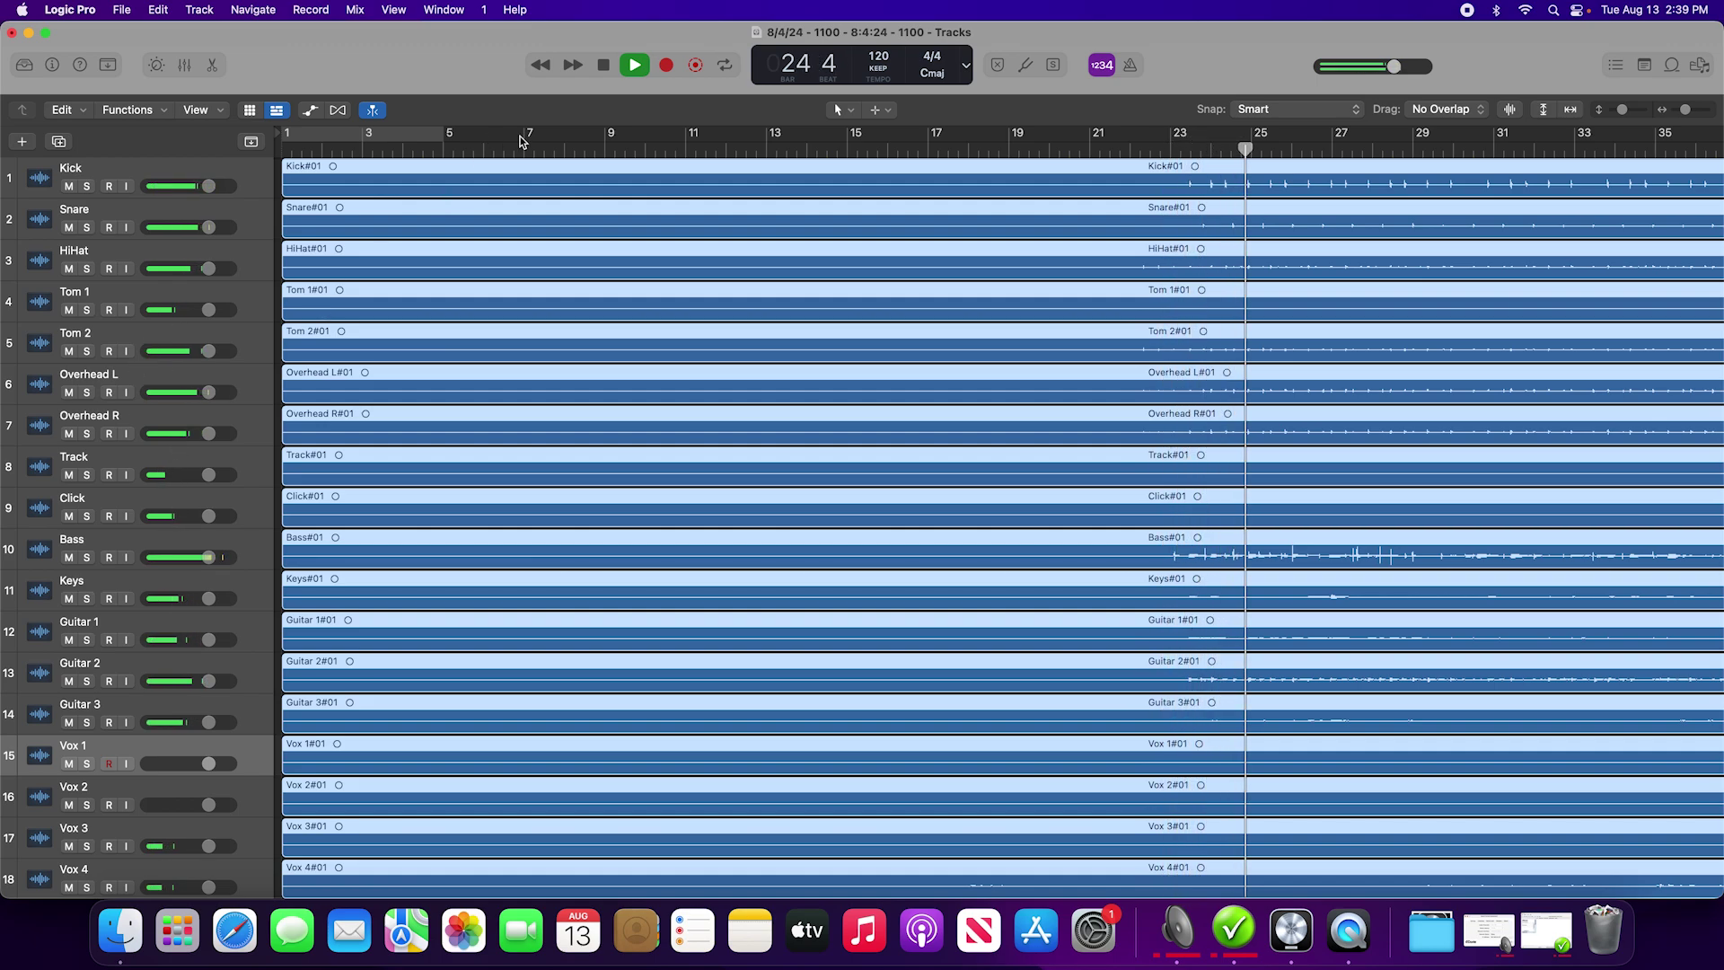
key("space")
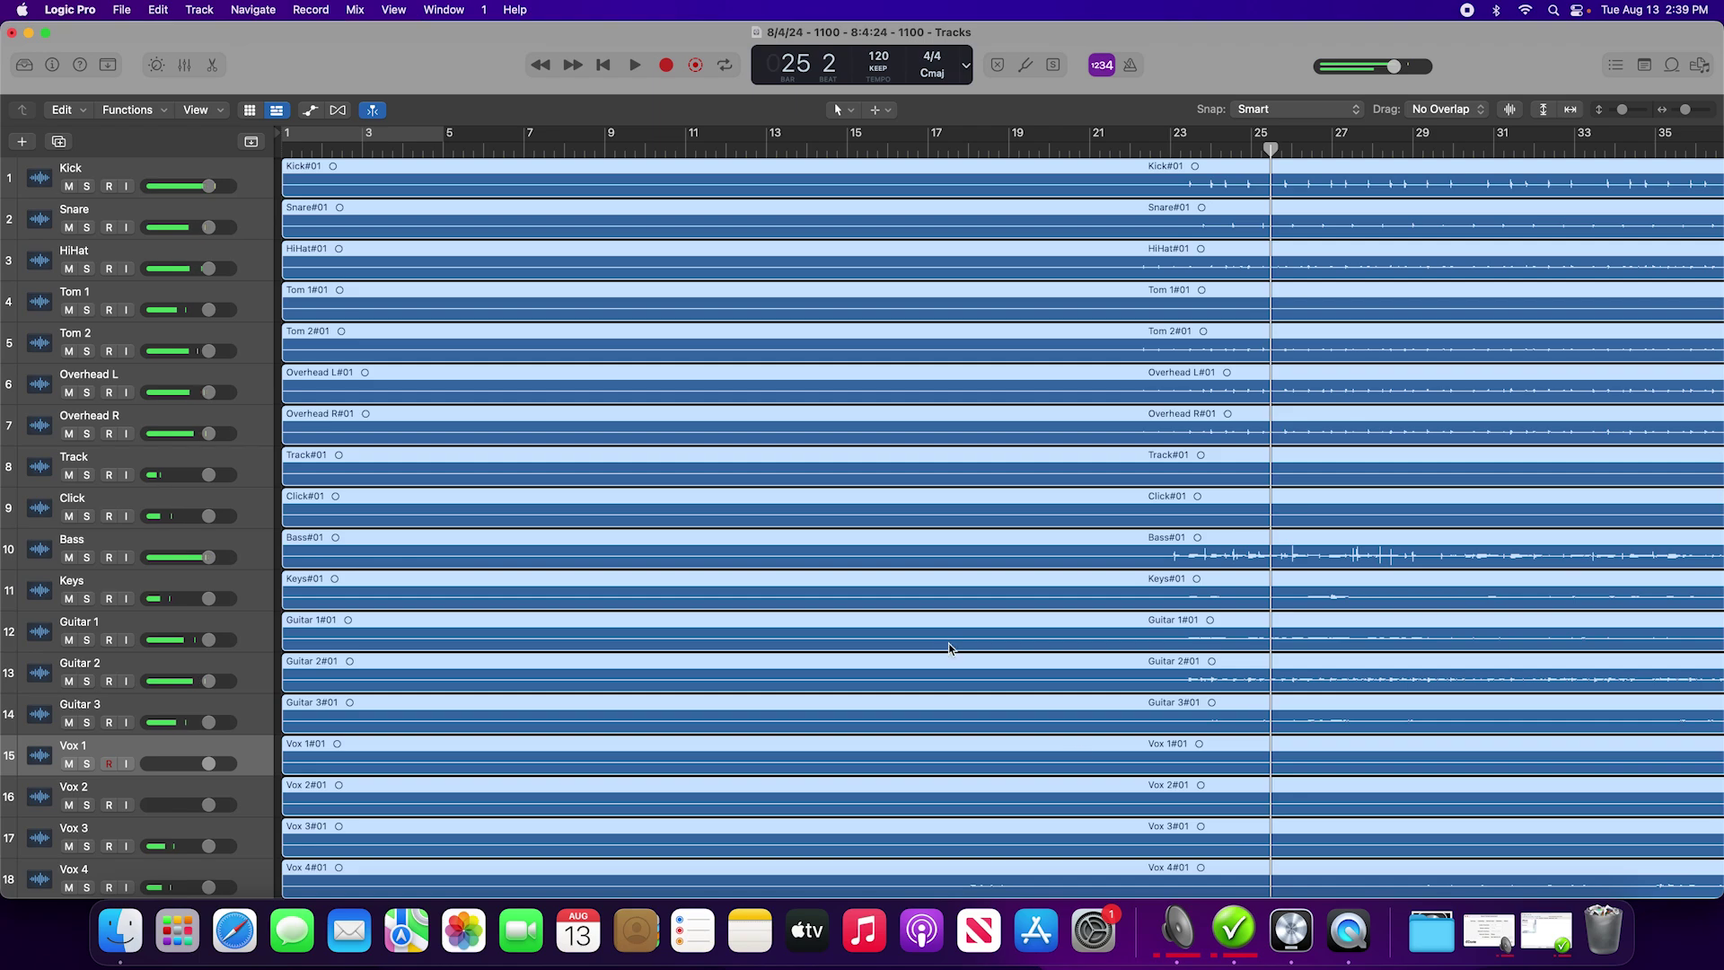
Stop Dante Virtual Soundcard, switch back to Logic Pro accepting Built-in Output, and play about four bars of the recording
left_click(1185, 941)
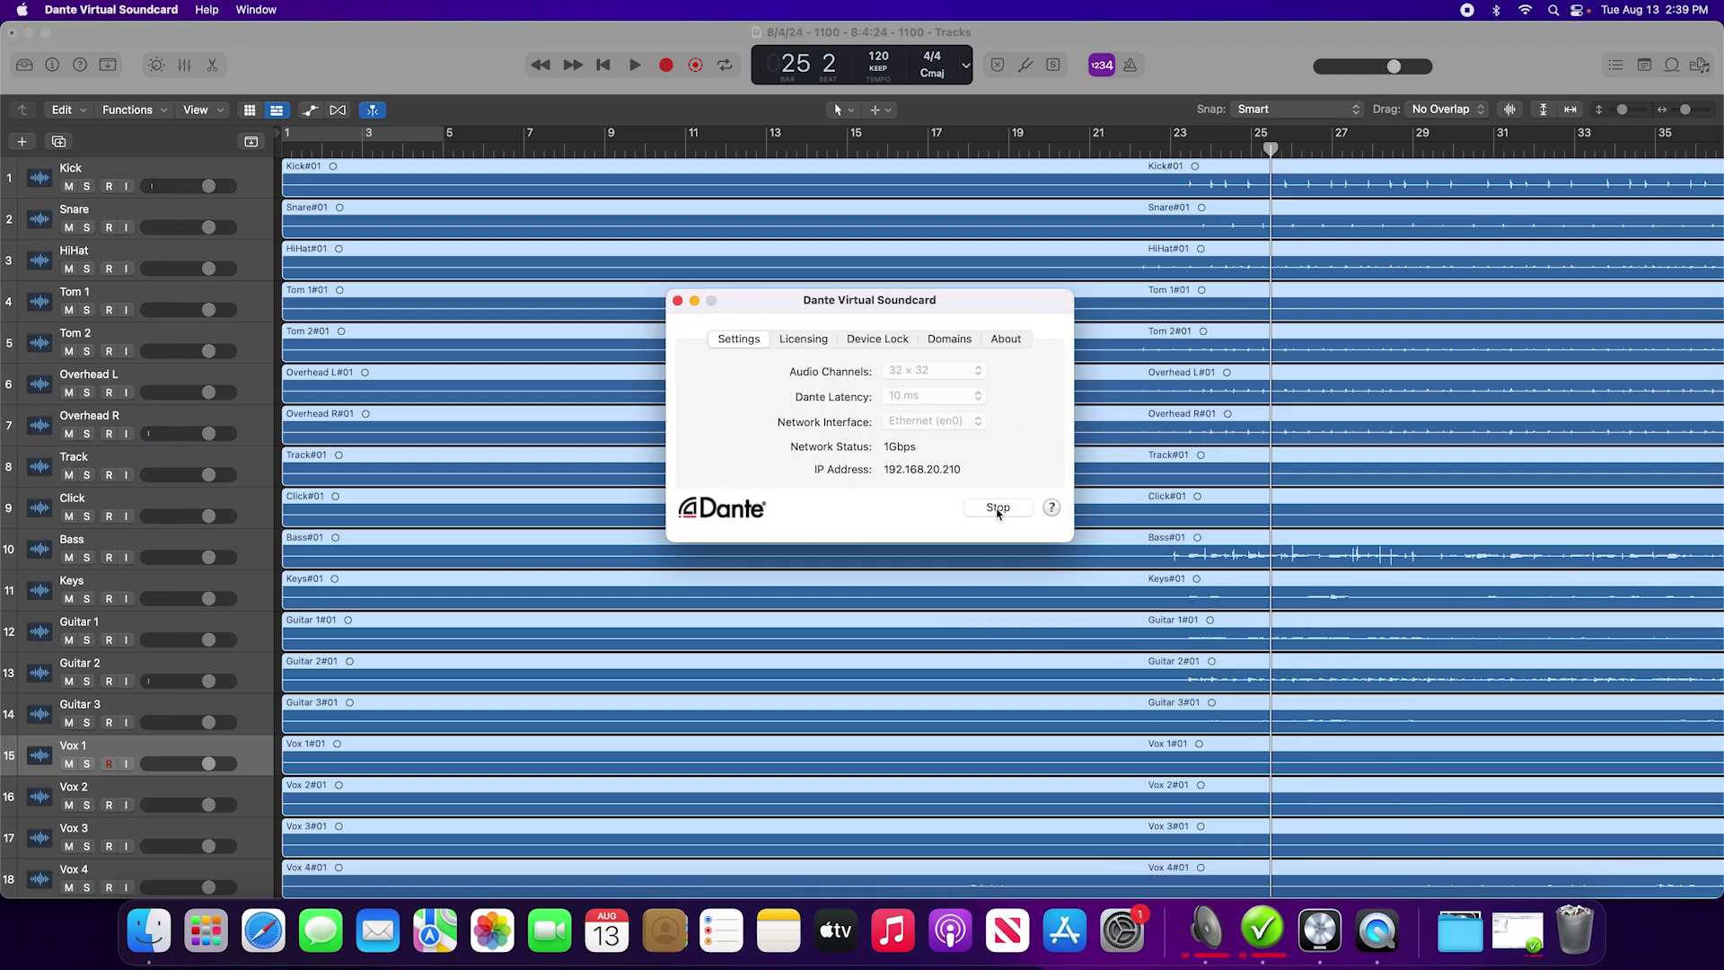
left_click(997, 508)
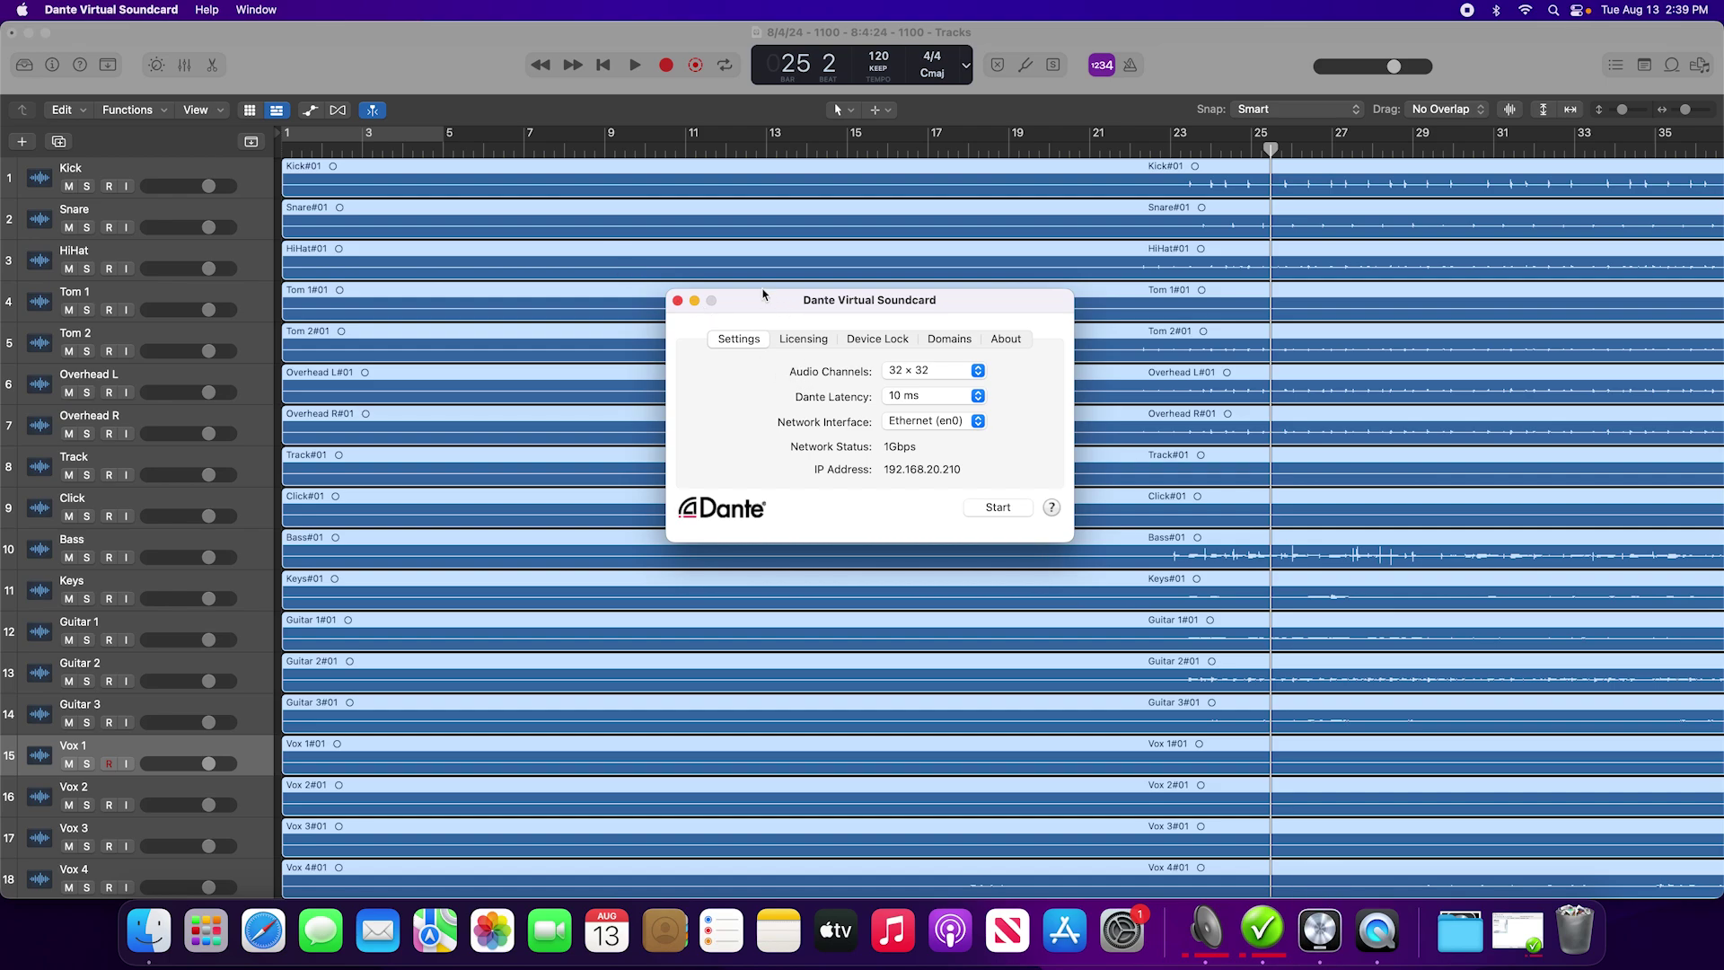
left_click(545, 87)
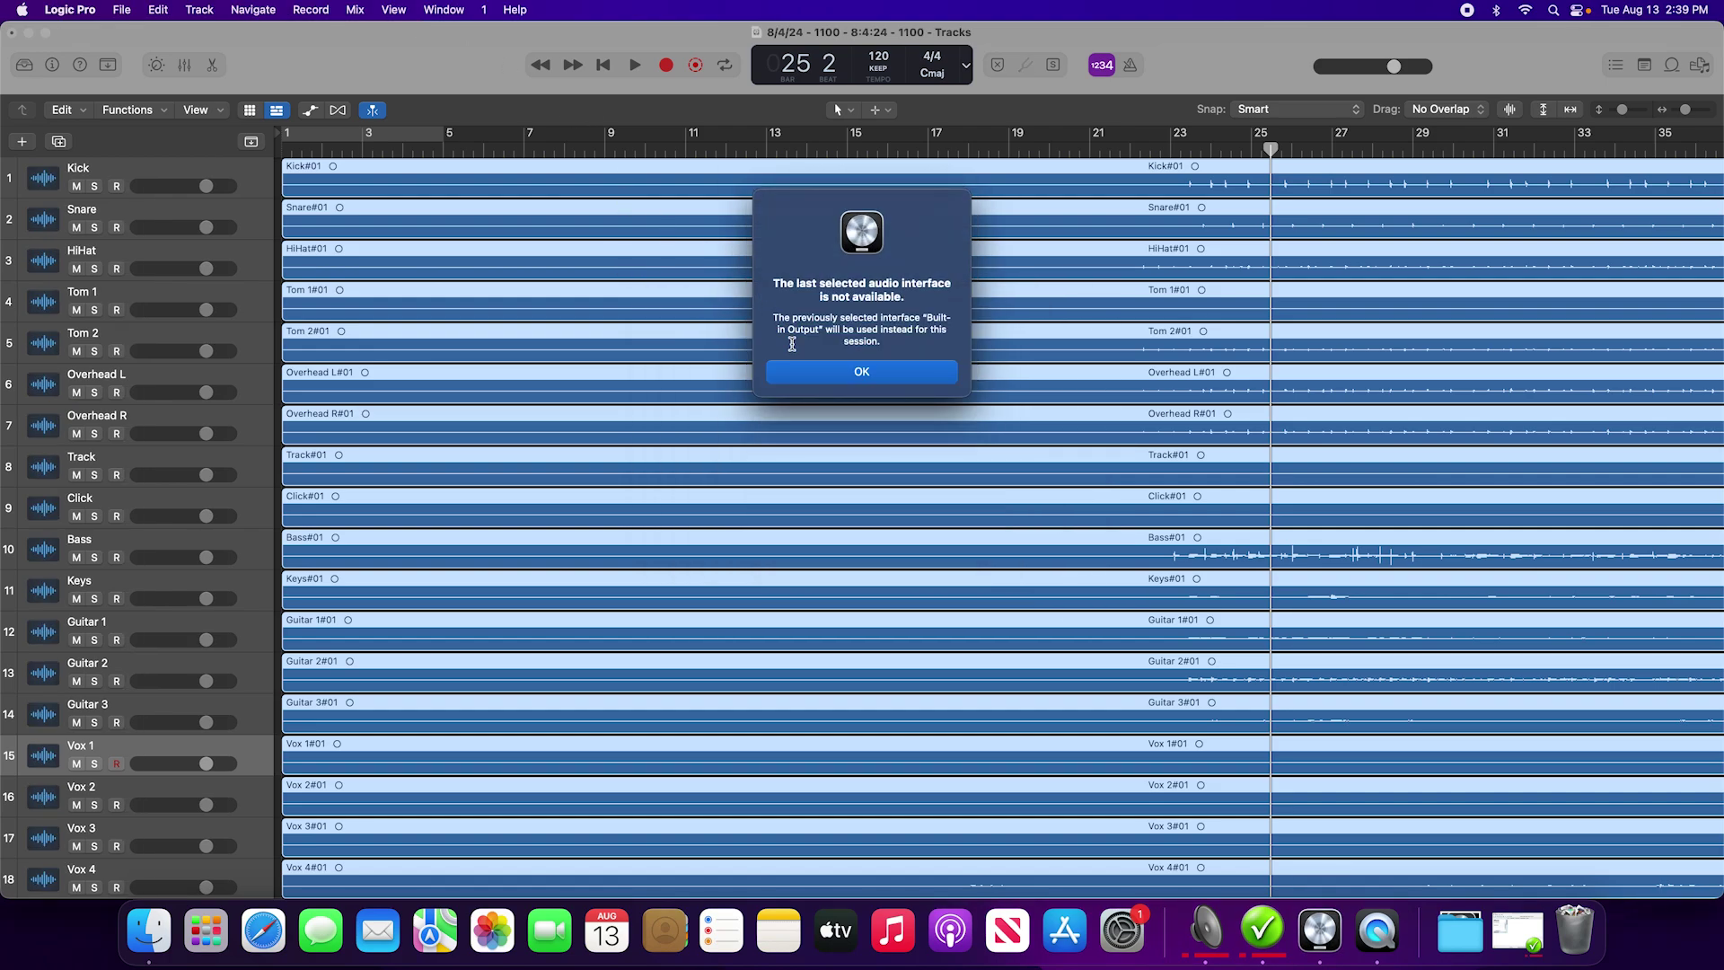
left_click(806, 378)
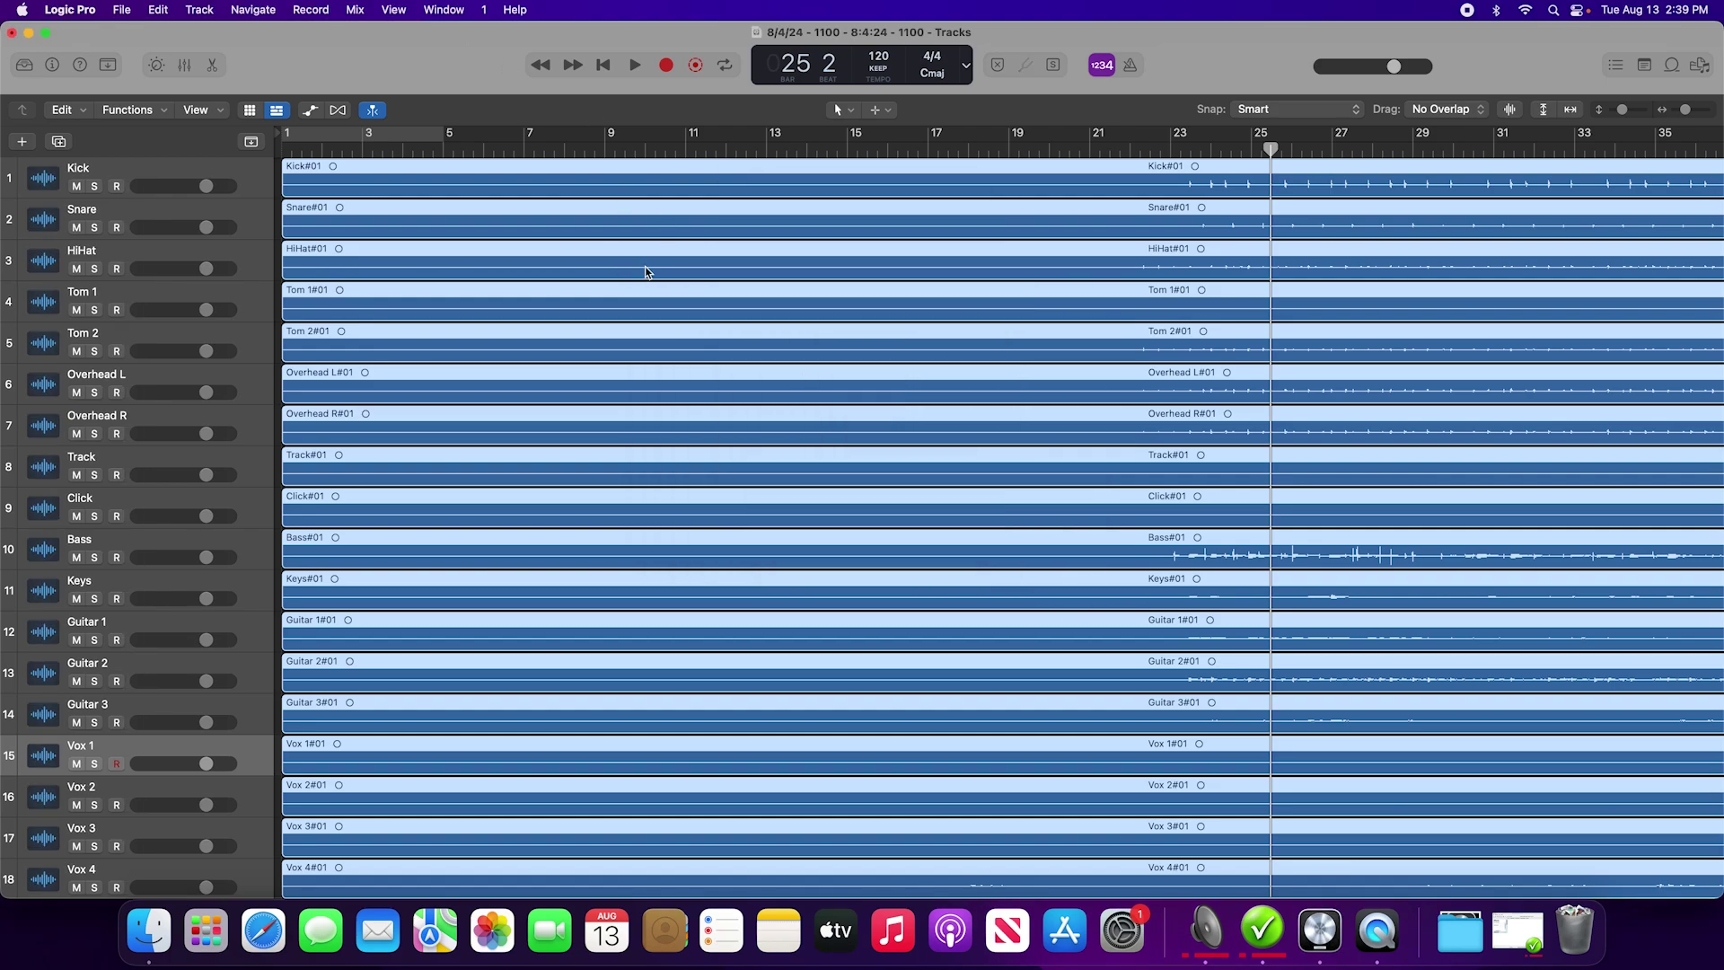
left_click(635, 64)
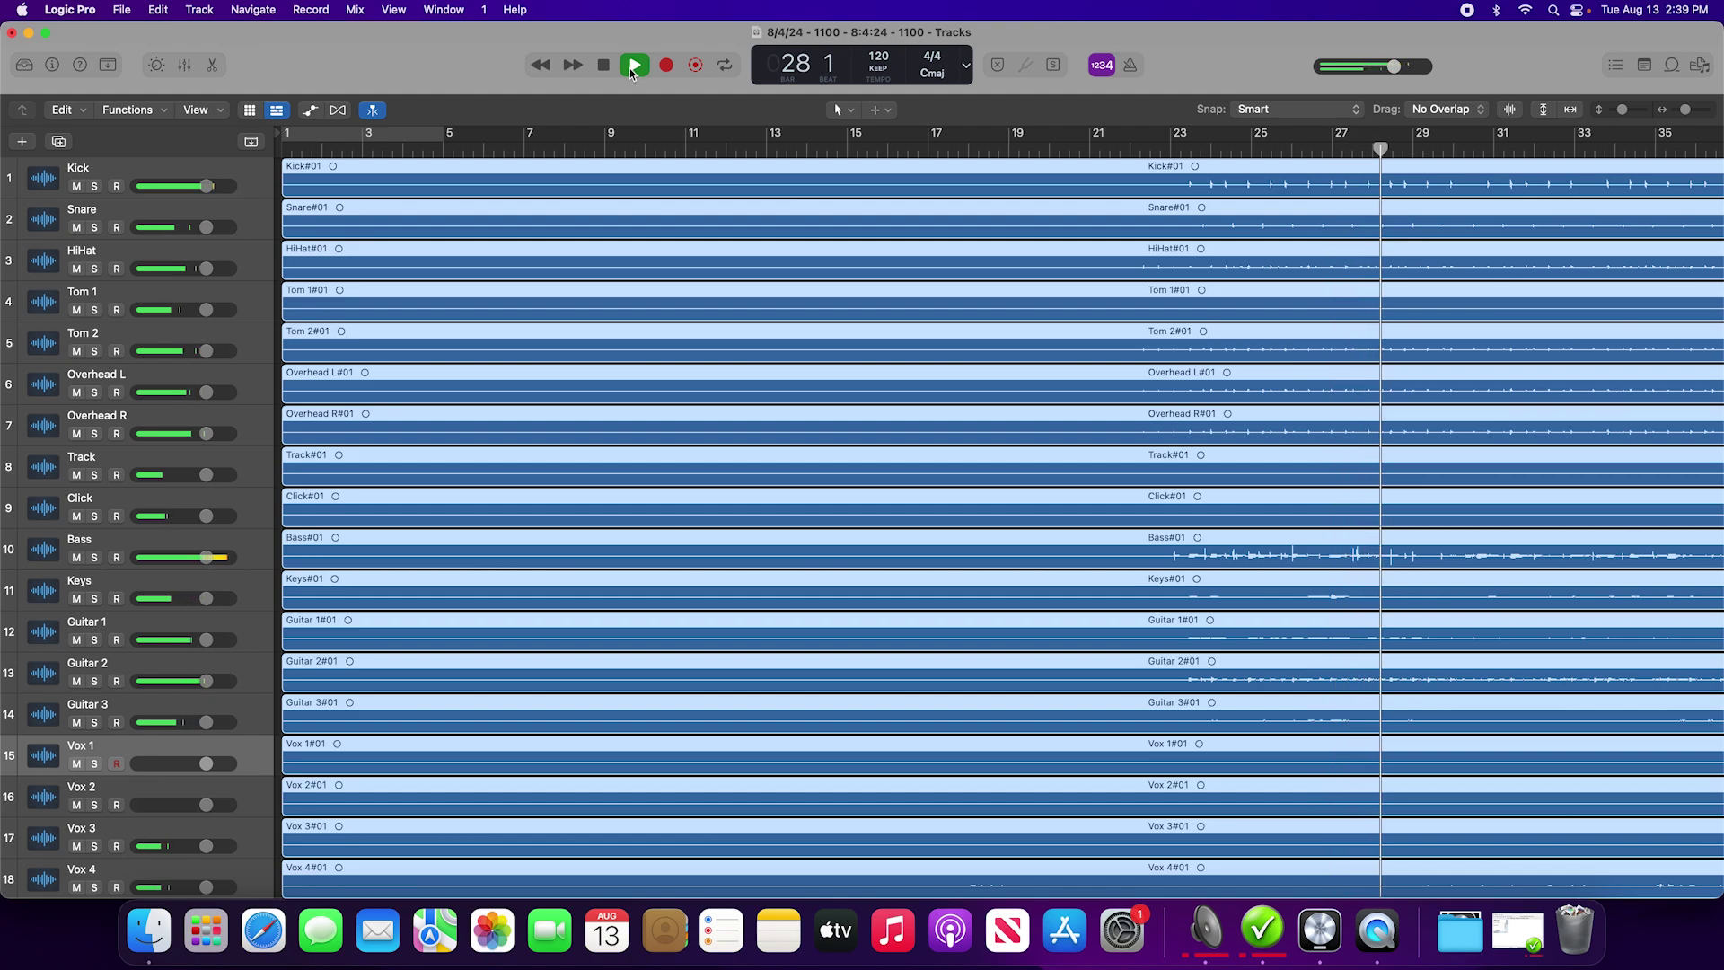
left_click(605, 67)
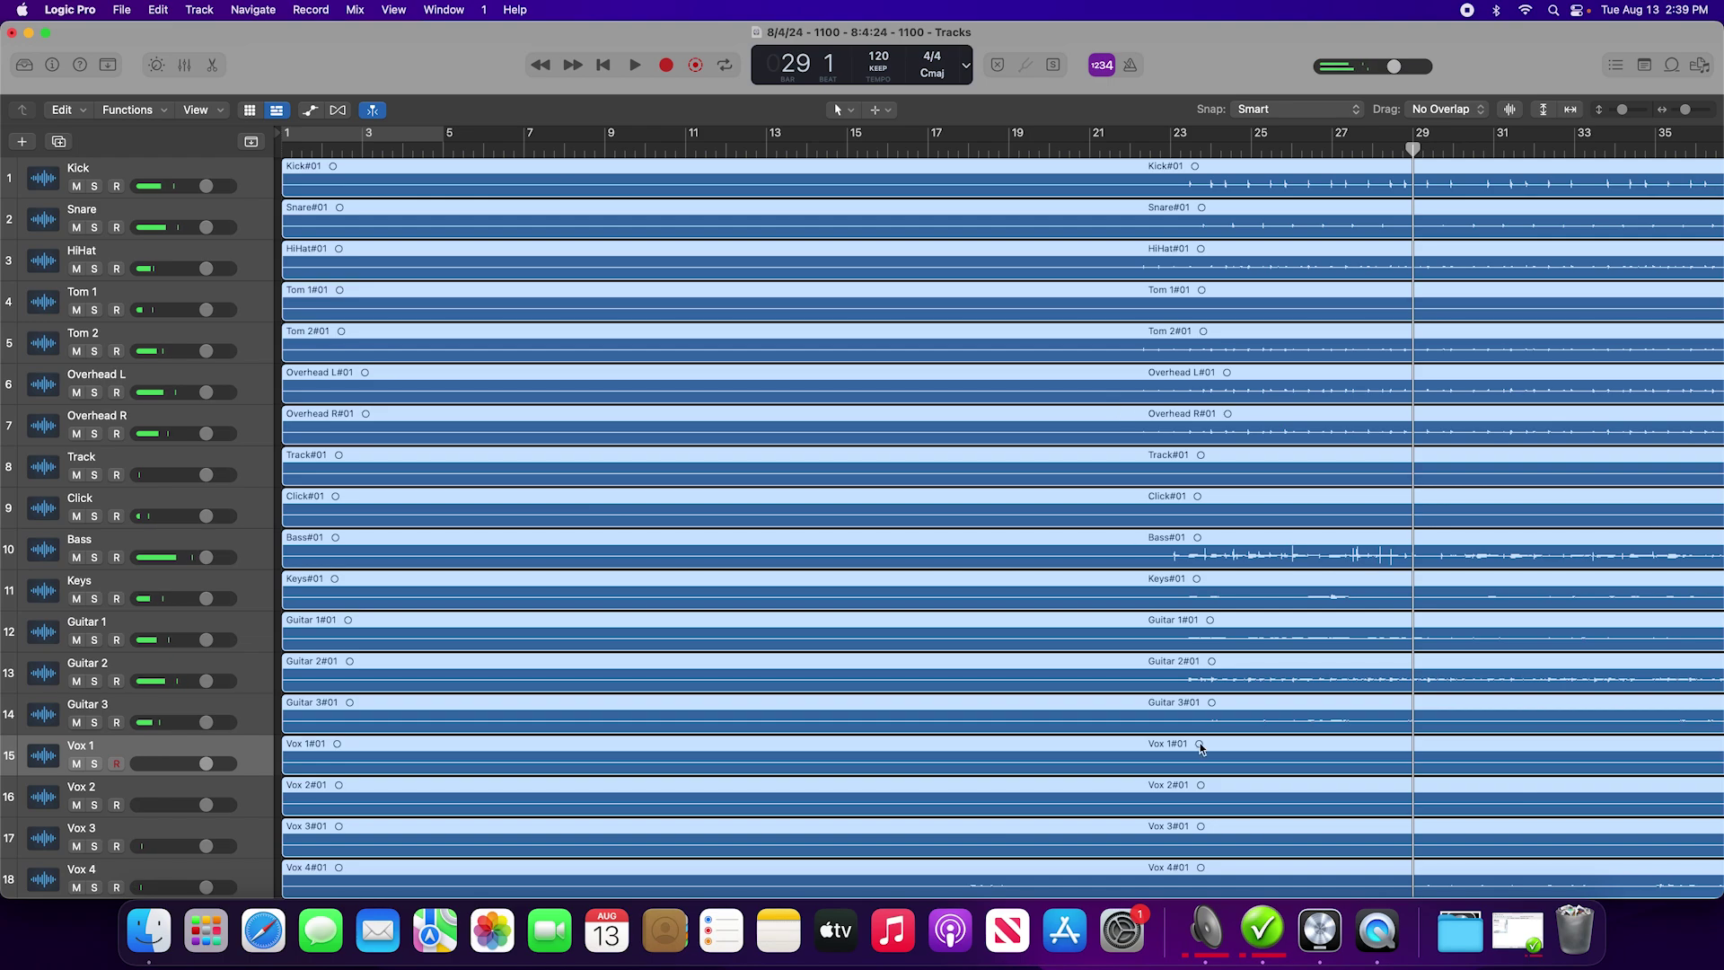
Start Dante Virtual Soundcard again, switch back to Logic Pro and resume playback from bar 29
left_click(1208, 935)
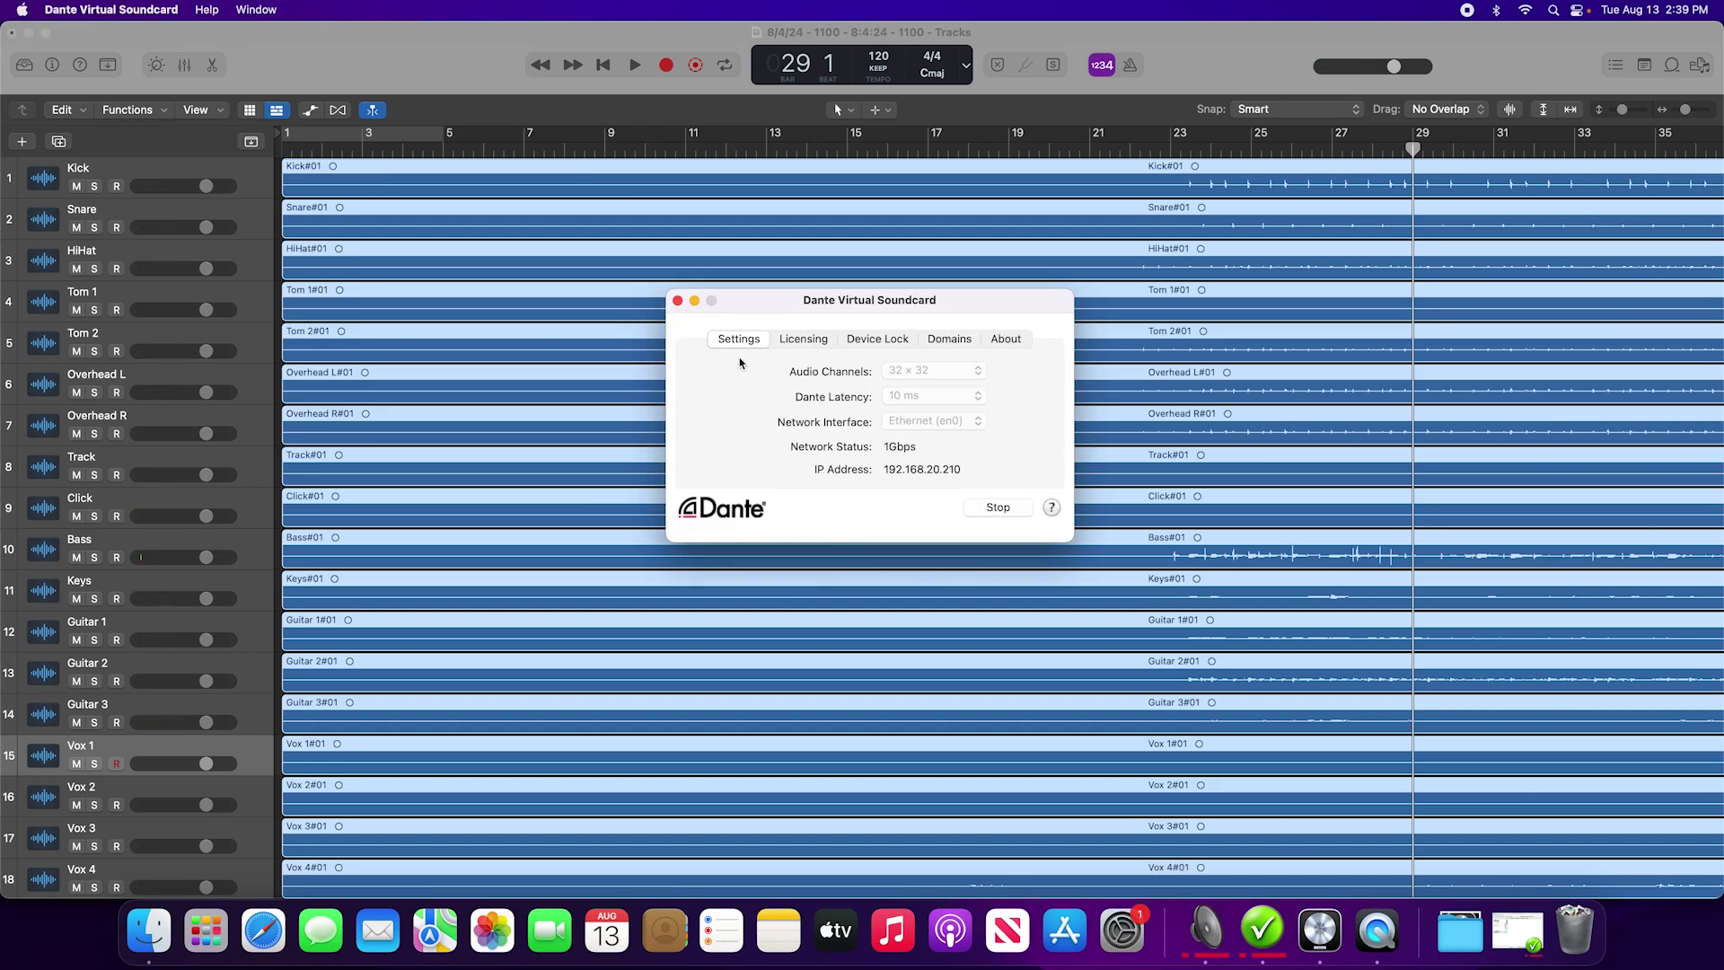
left_click(603, 36)
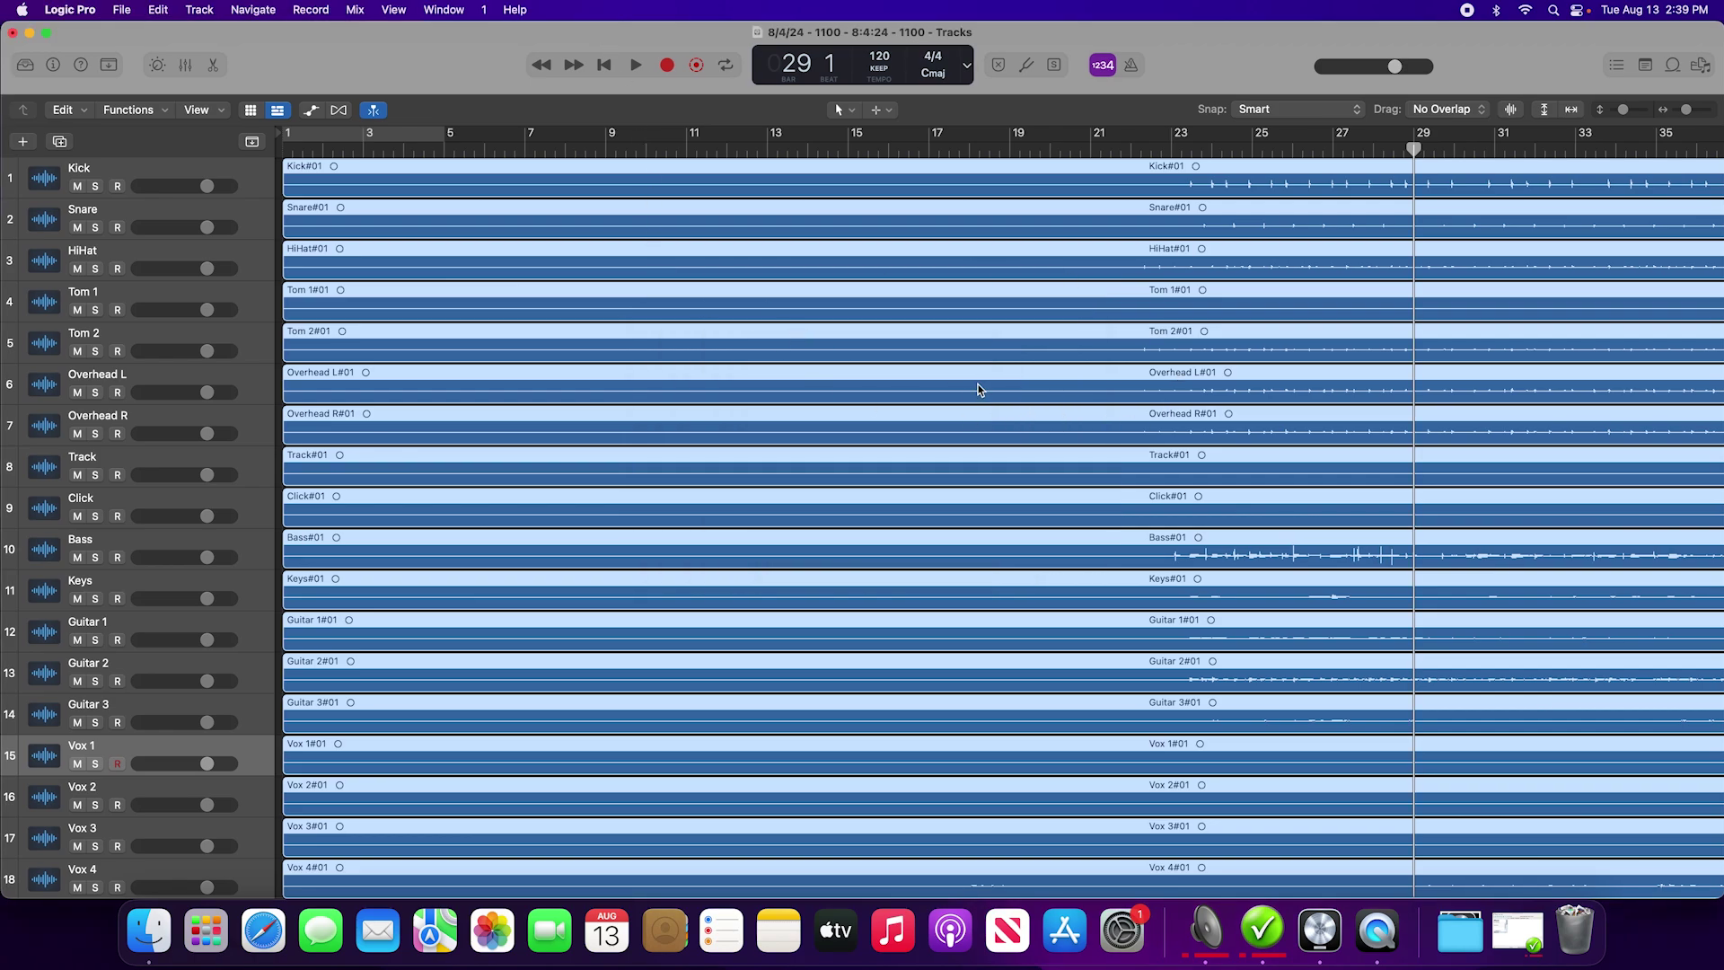
left_click(636, 68)
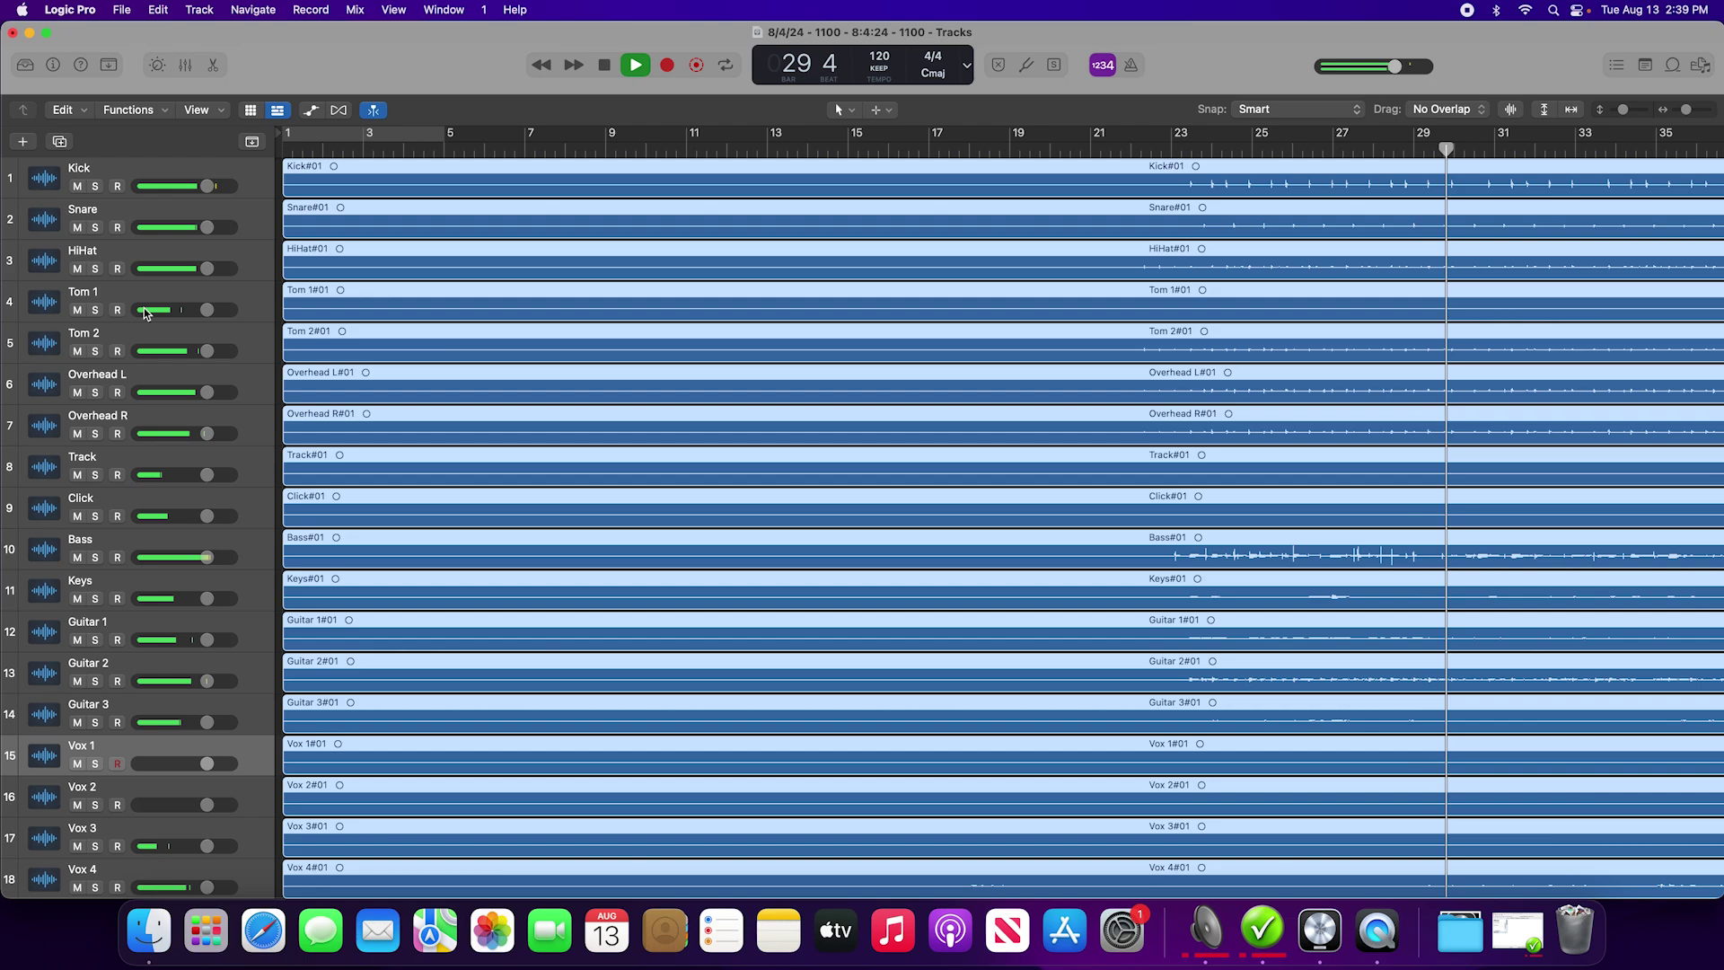